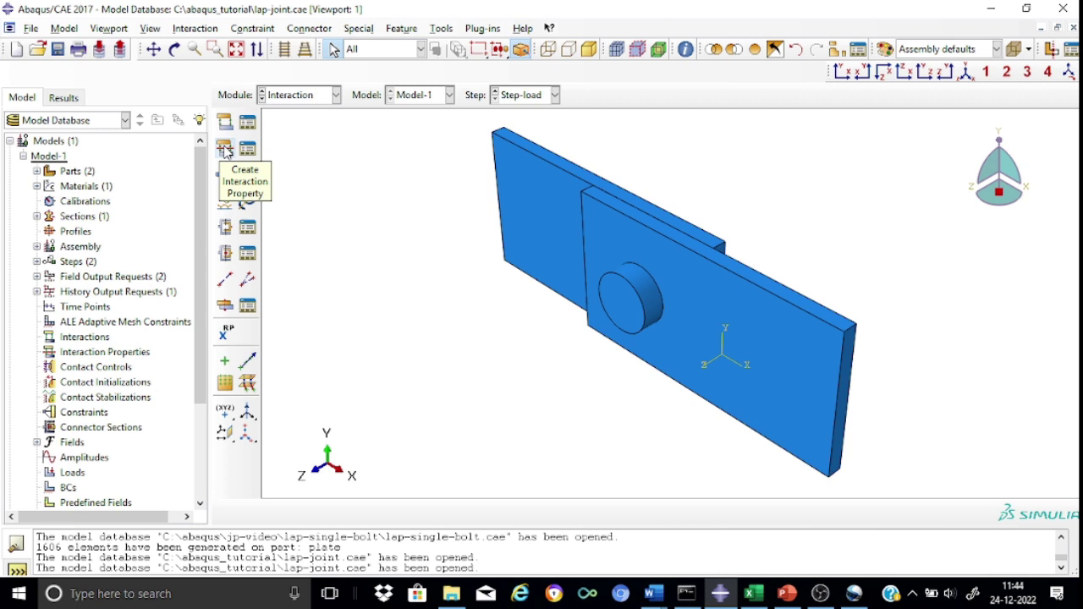
- Create a contact interaction property named IntProp-lap
click(225, 150)
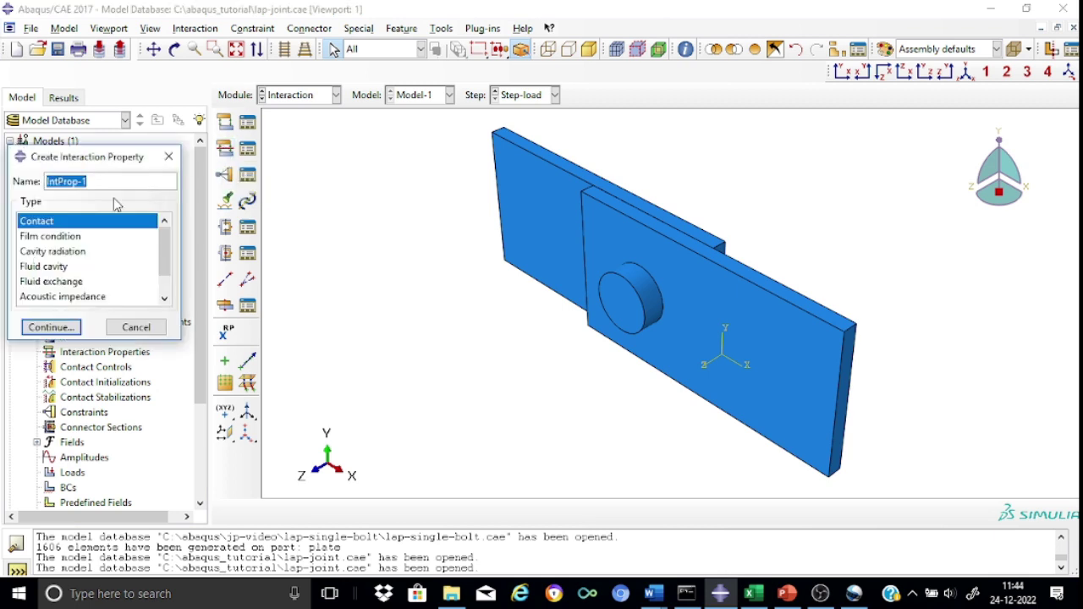
click(107, 184)
key(BackSpace)
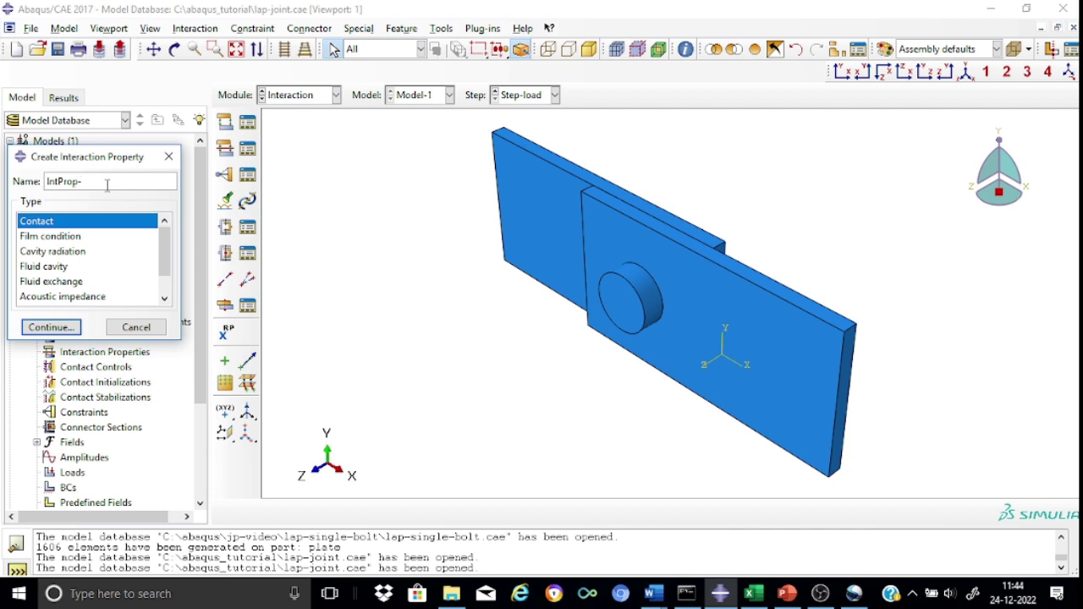
text(lap)
click(64, 323)
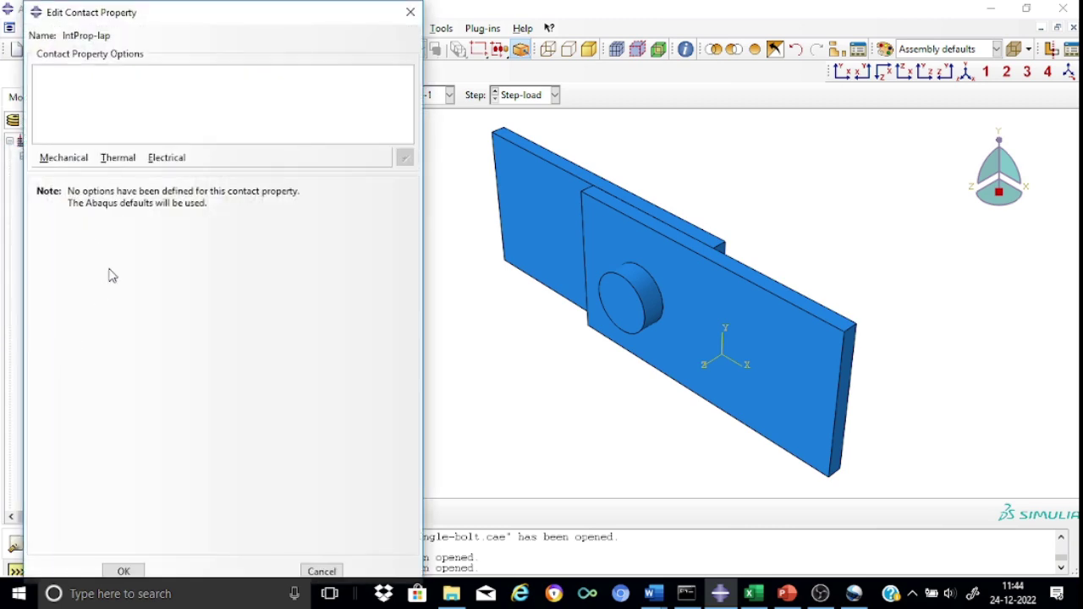
- Add tangential behavior to the contact property with the Penalty friction formulation and a friction coefficient of 0.10
click(63, 159)
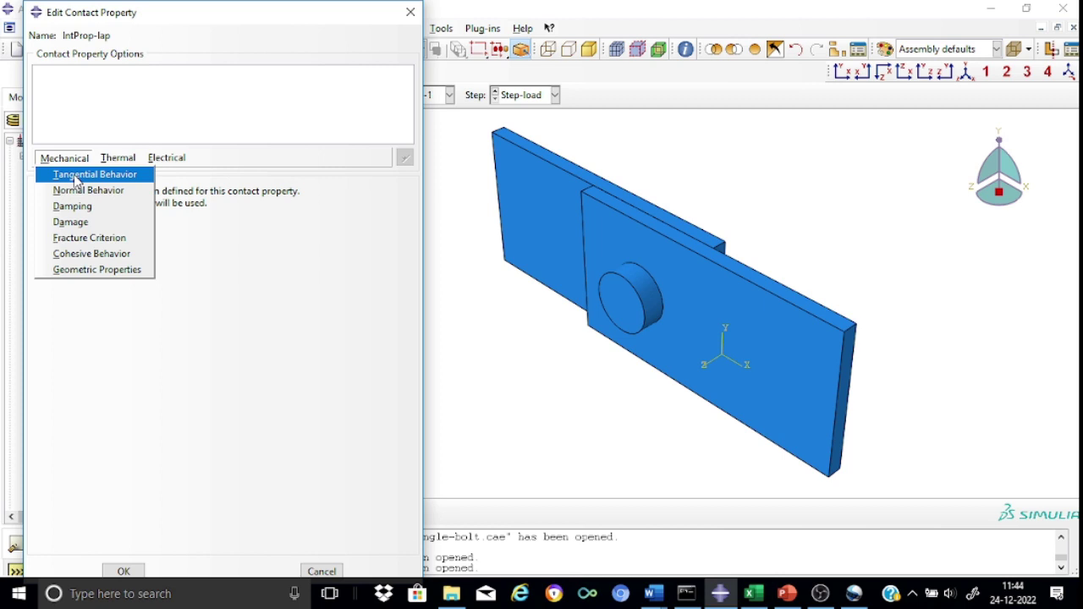
click(75, 177)
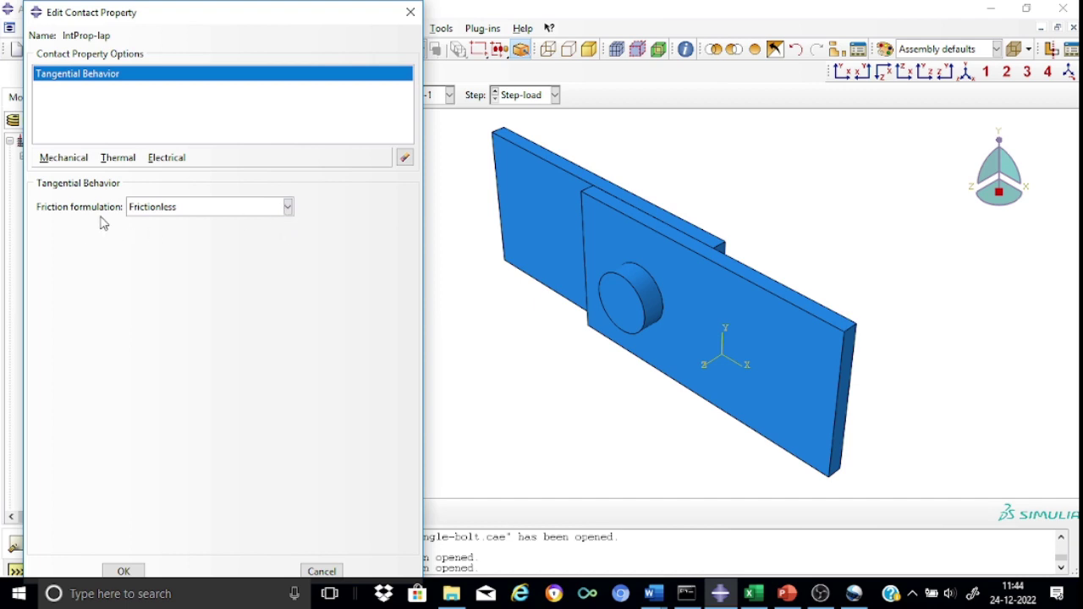
click(288, 207)
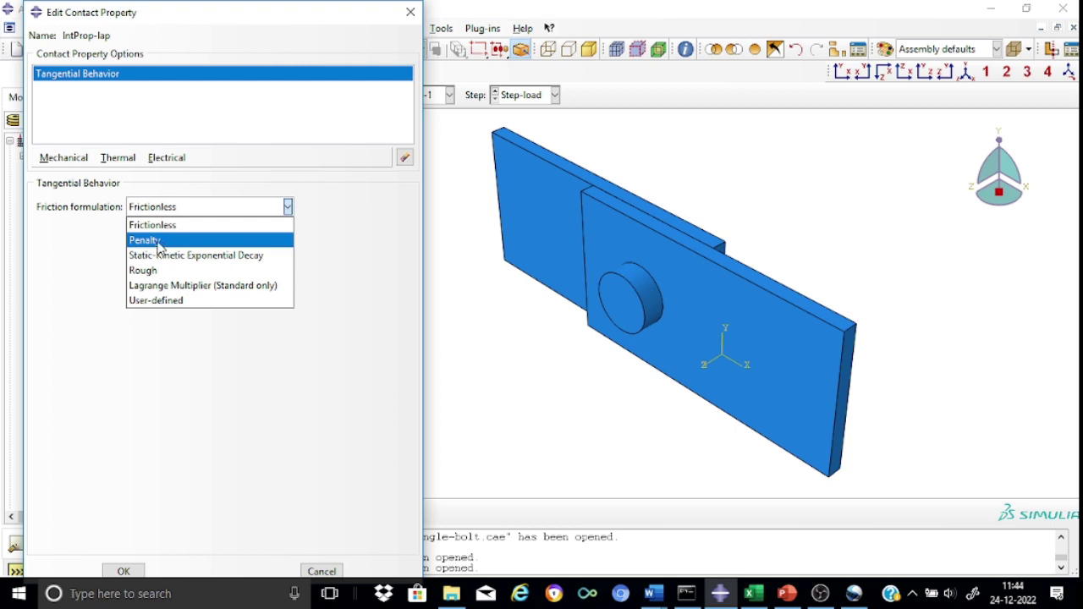
click(157, 242)
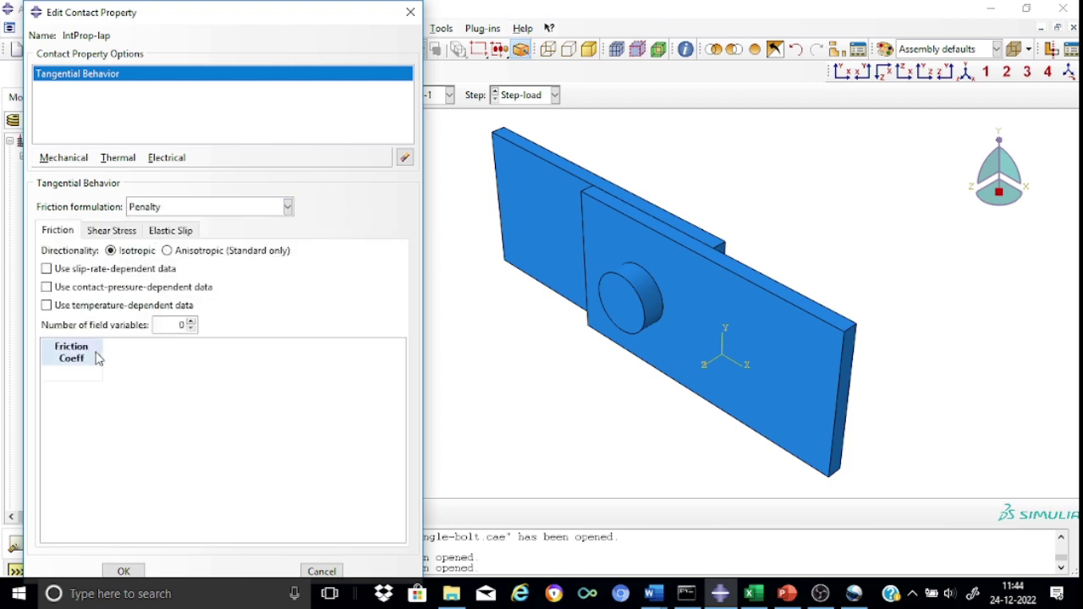
click(70, 374)
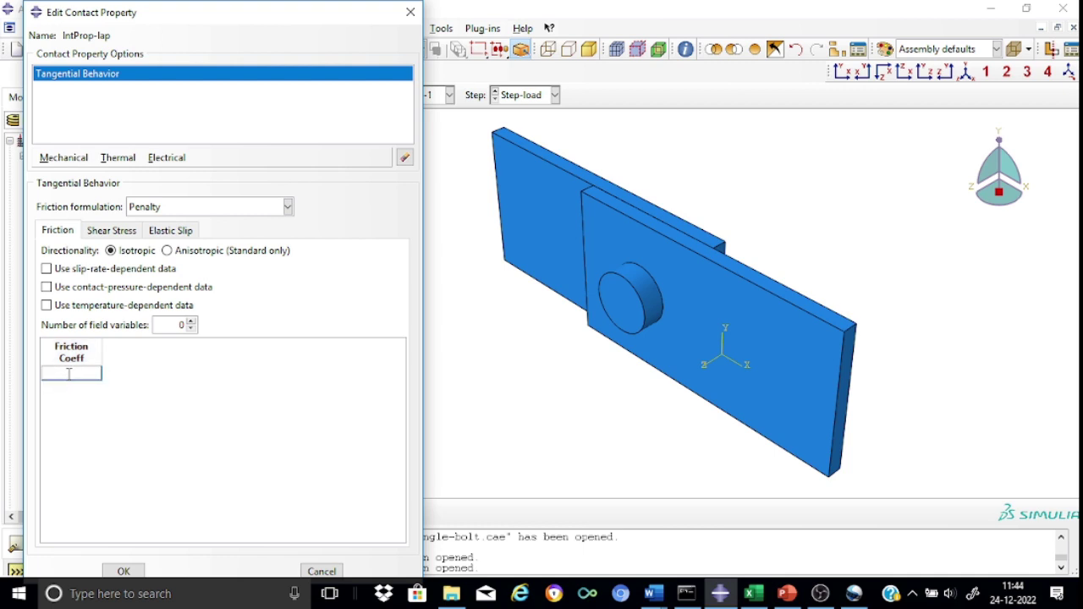
text(0.10)
- Add normal behavior with "Hard" Contact pressure-overclosure to the contact property and save the property
click(82, 158)
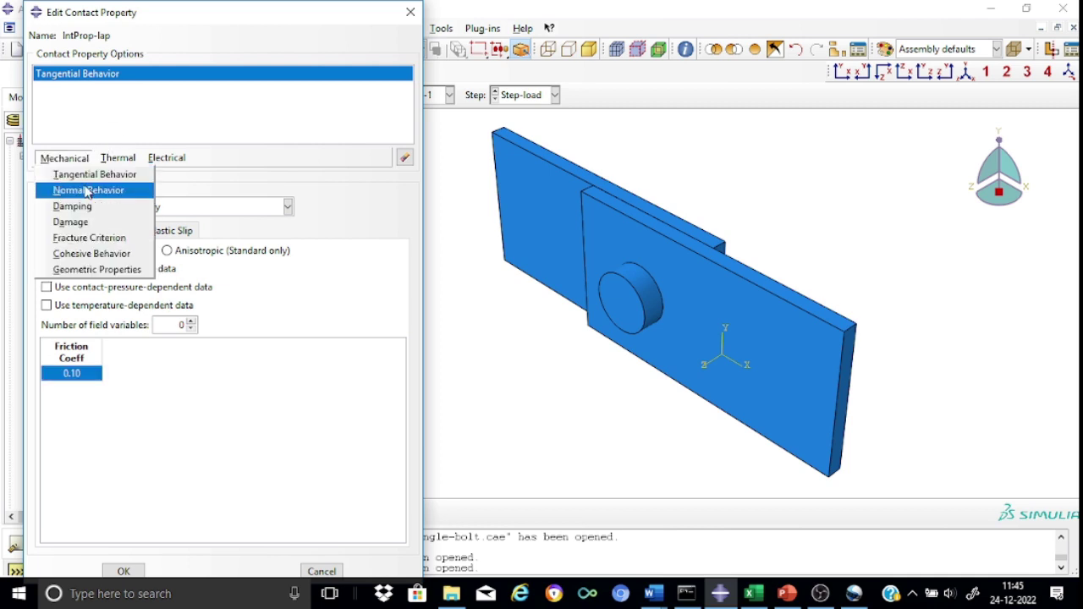
click(87, 193)
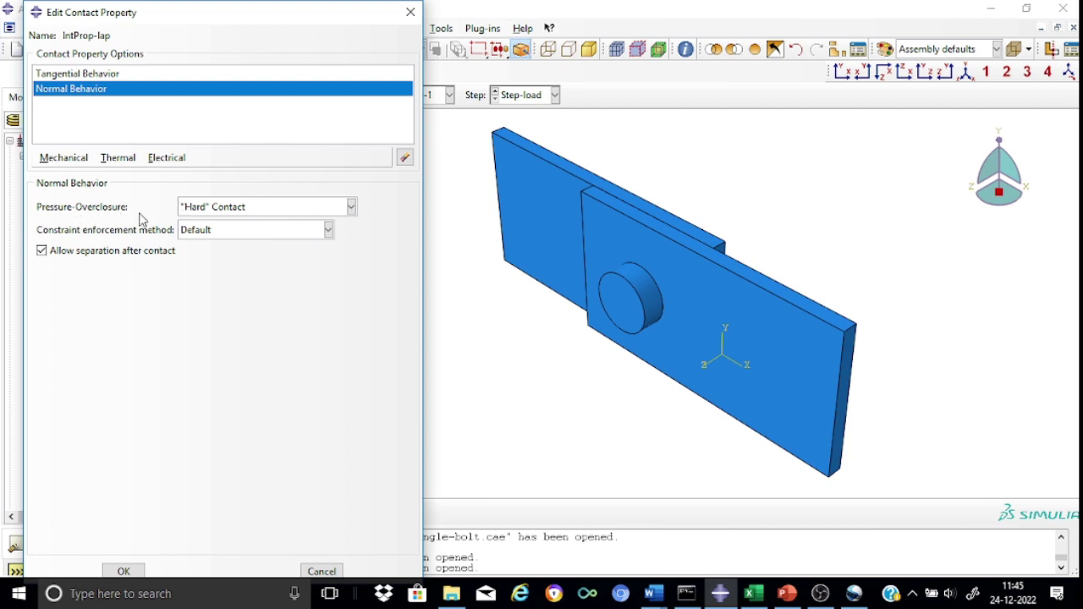
click(351, 207)
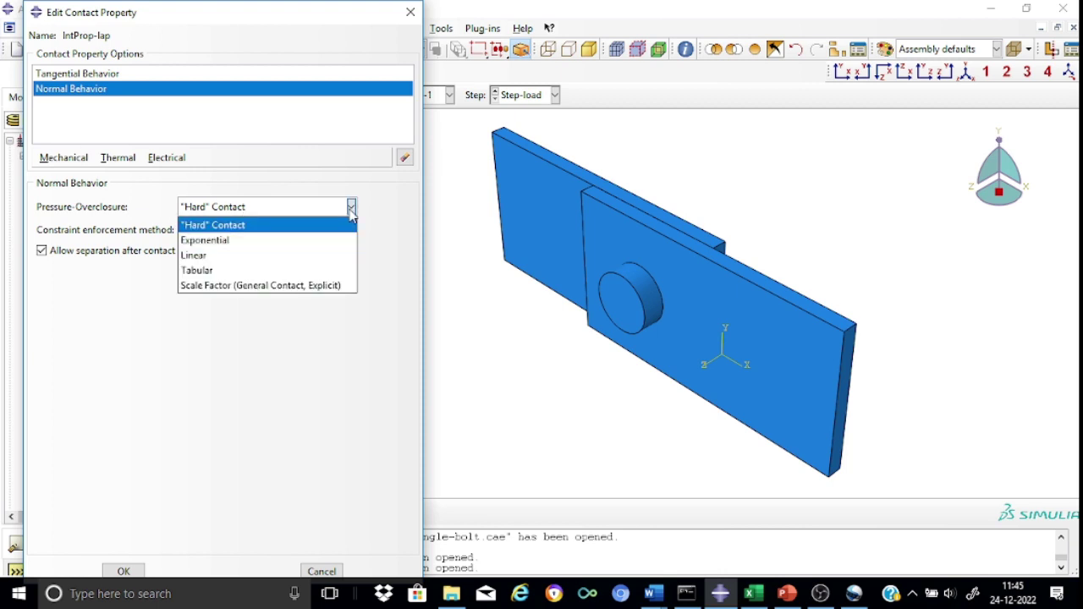
click(246, 225)
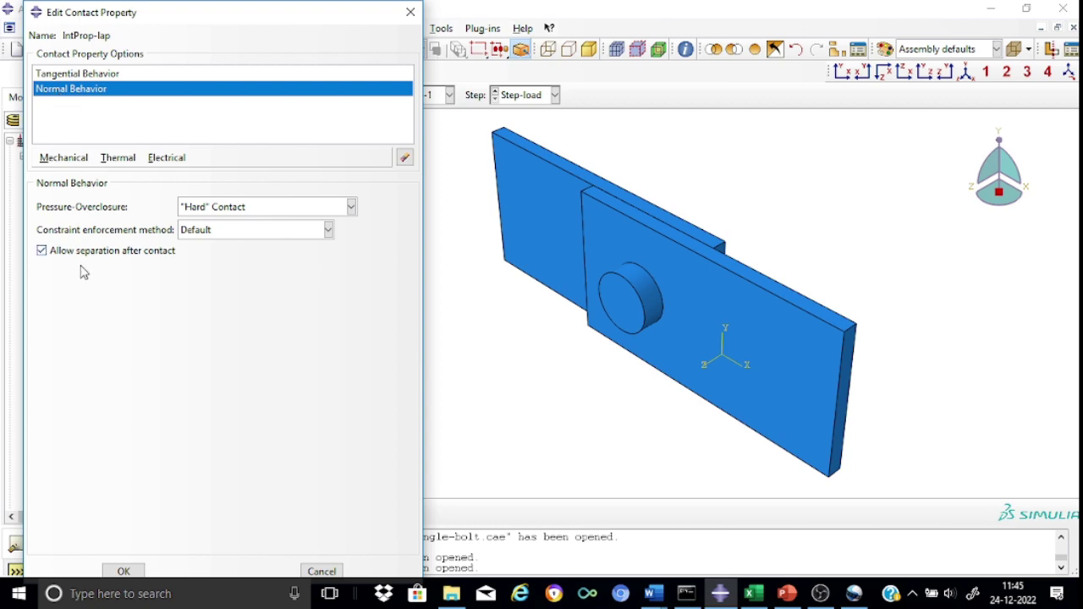
click(122, 572)
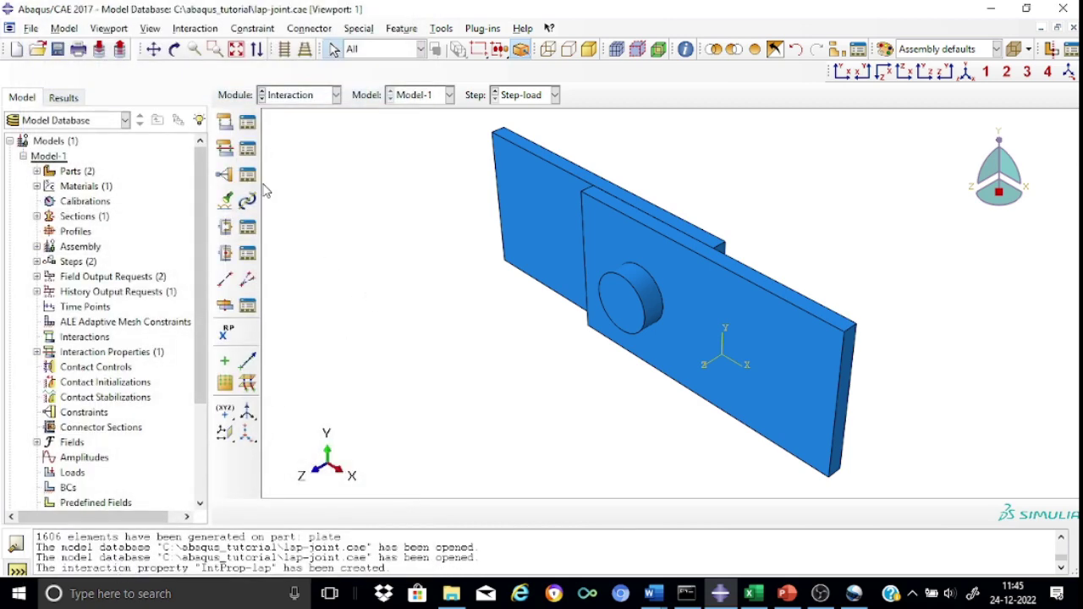
- Start a new interaction in the Initial step with the type General contact (Standard)
click(225, 124)
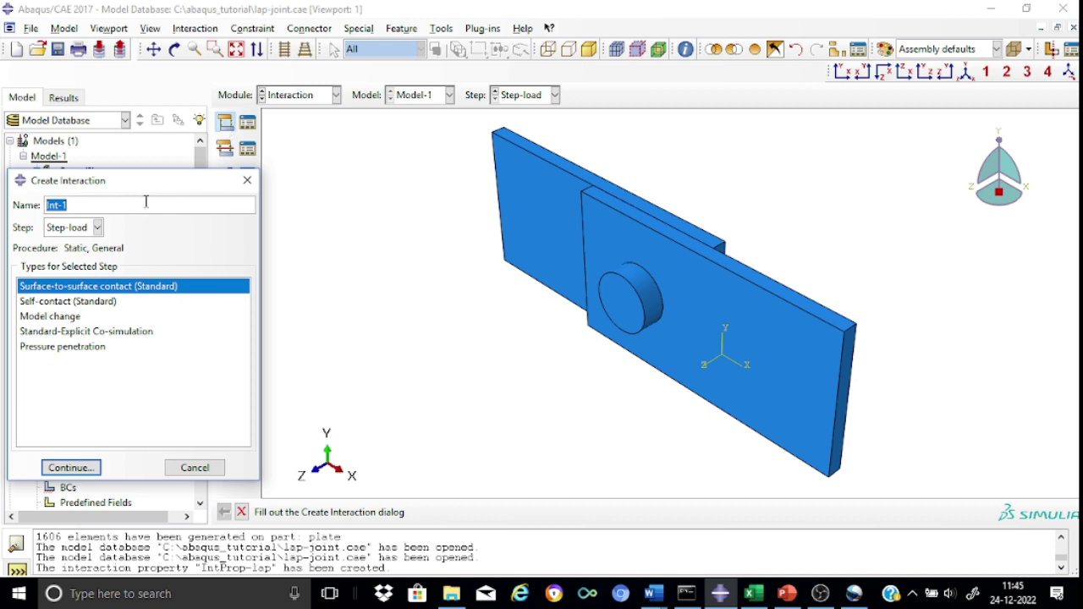
click(97, 228)
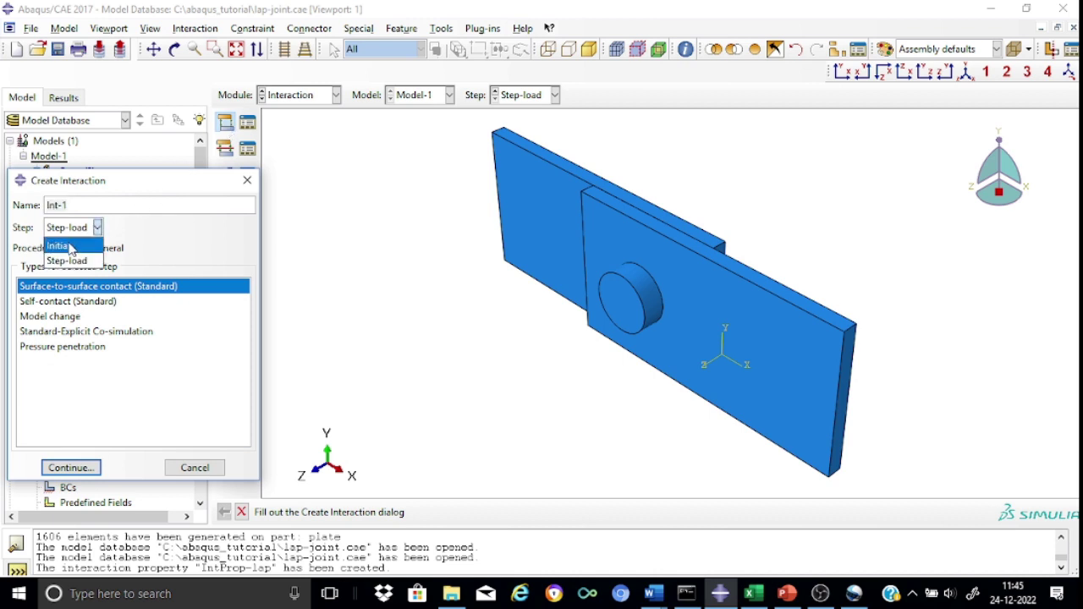
click(69, 245)
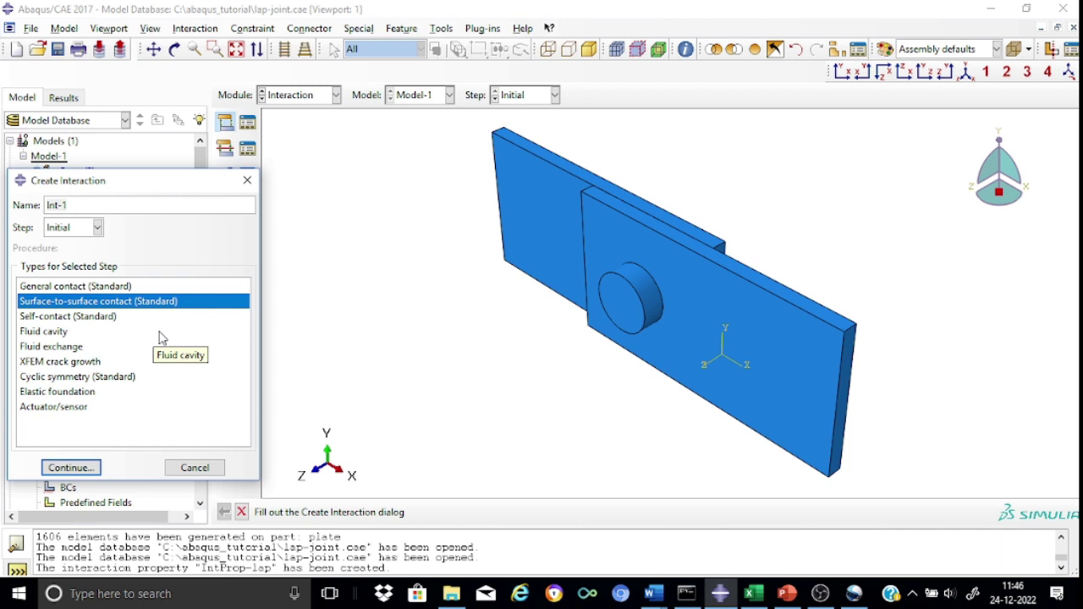
click(105, 287)
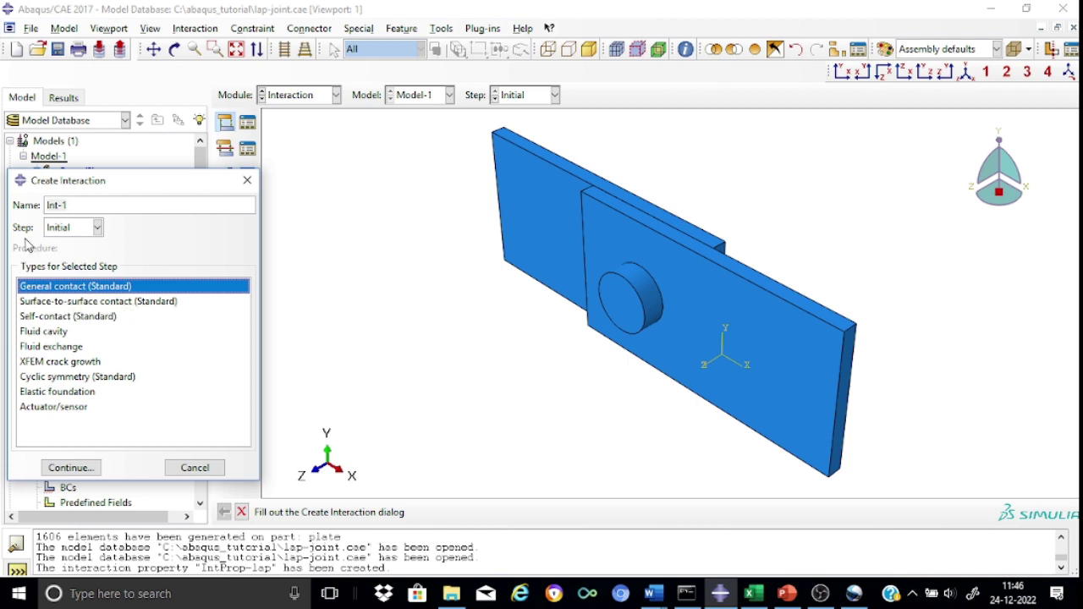
- Check the interaction types offered for Step-load, and return to General contact (Standard) in the Initial step
click(98, 229)
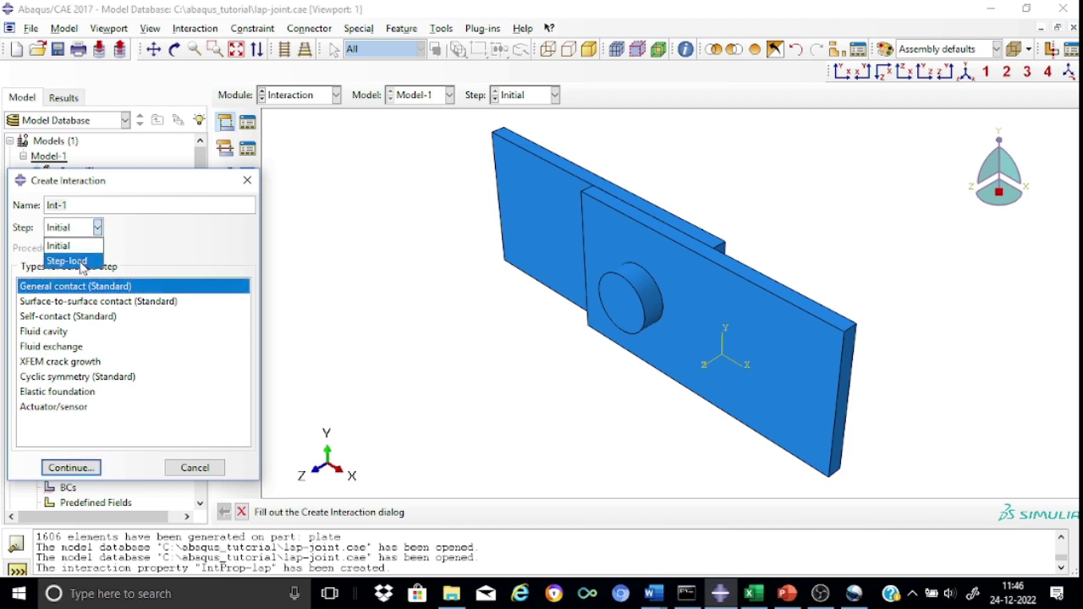
click(82, 263)
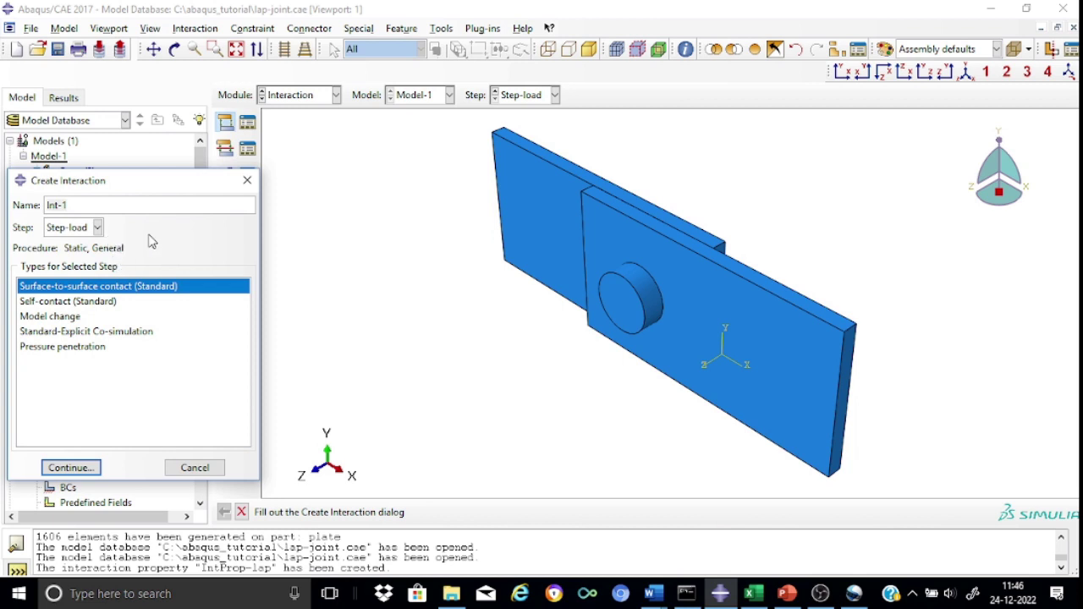
click(97, 227)
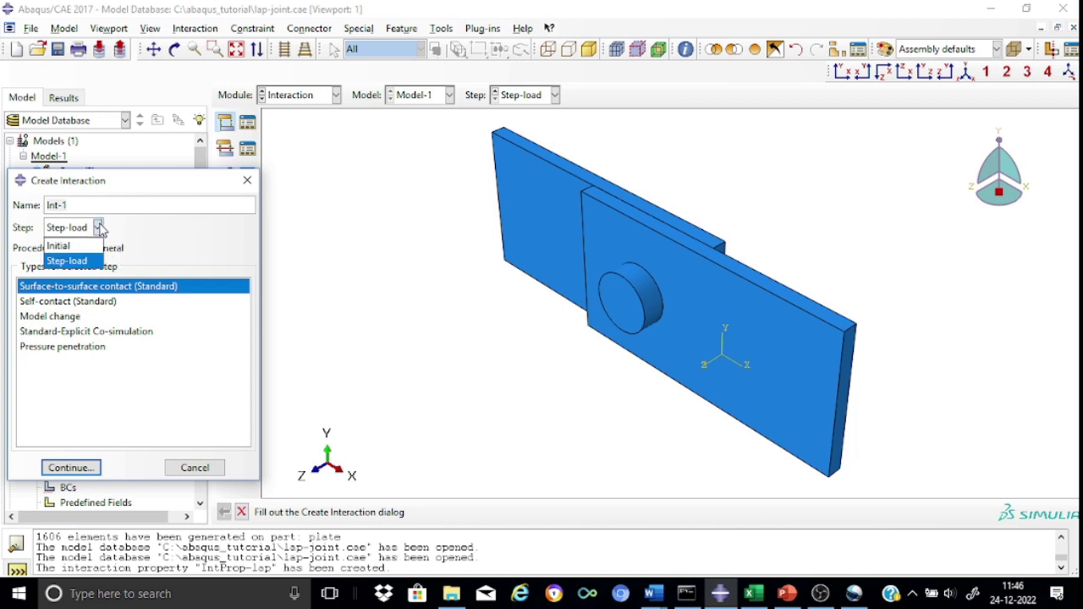
click(81, 247)
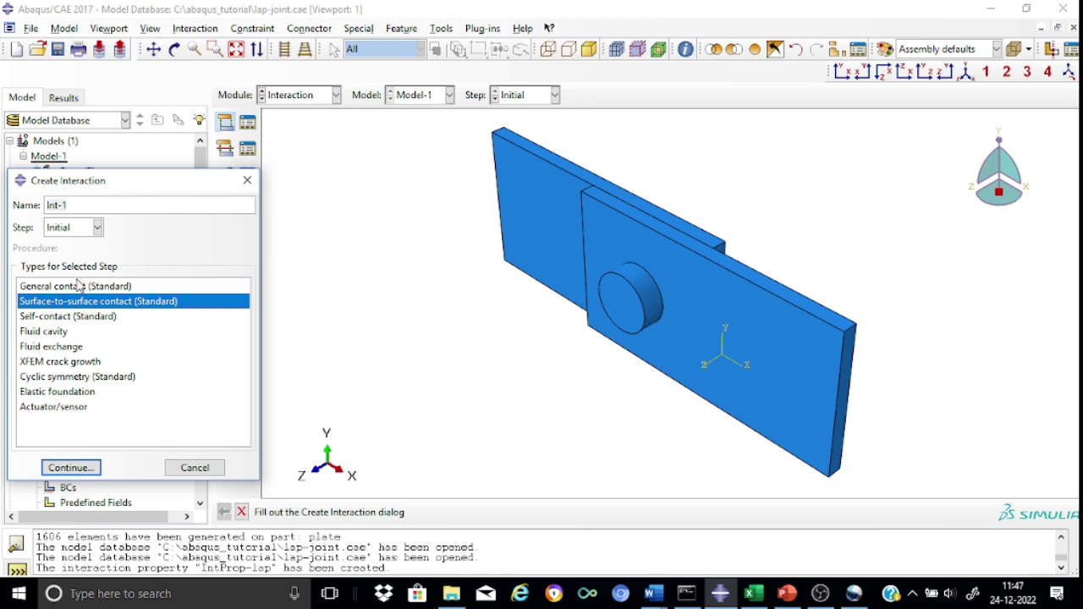
click(79, 288)
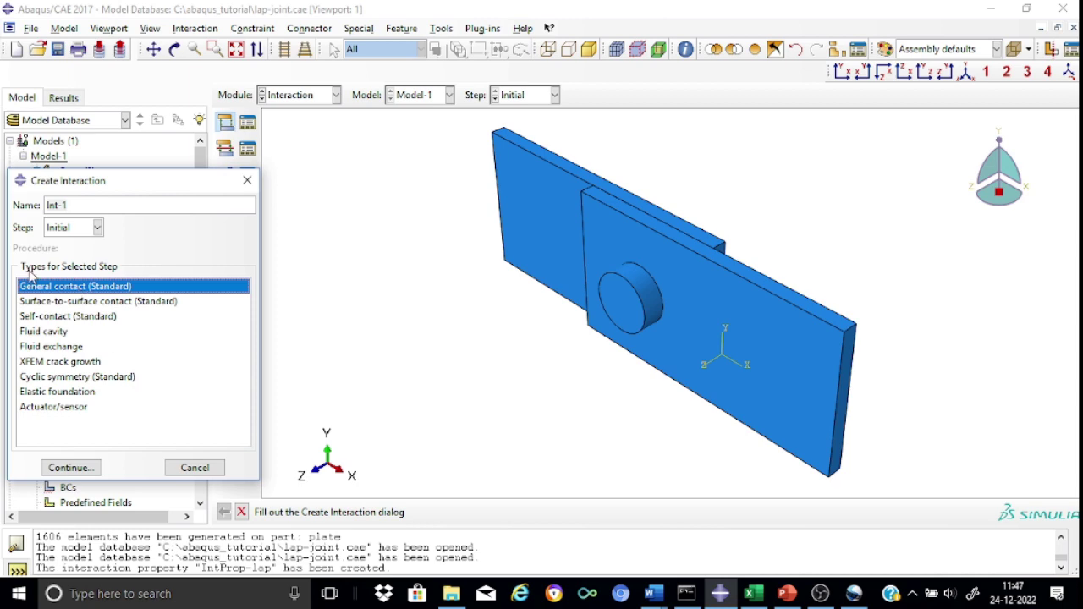
- Assign IntProp-lap as the global contact property of the general contact interaction and save the interaction
click(72, 468)
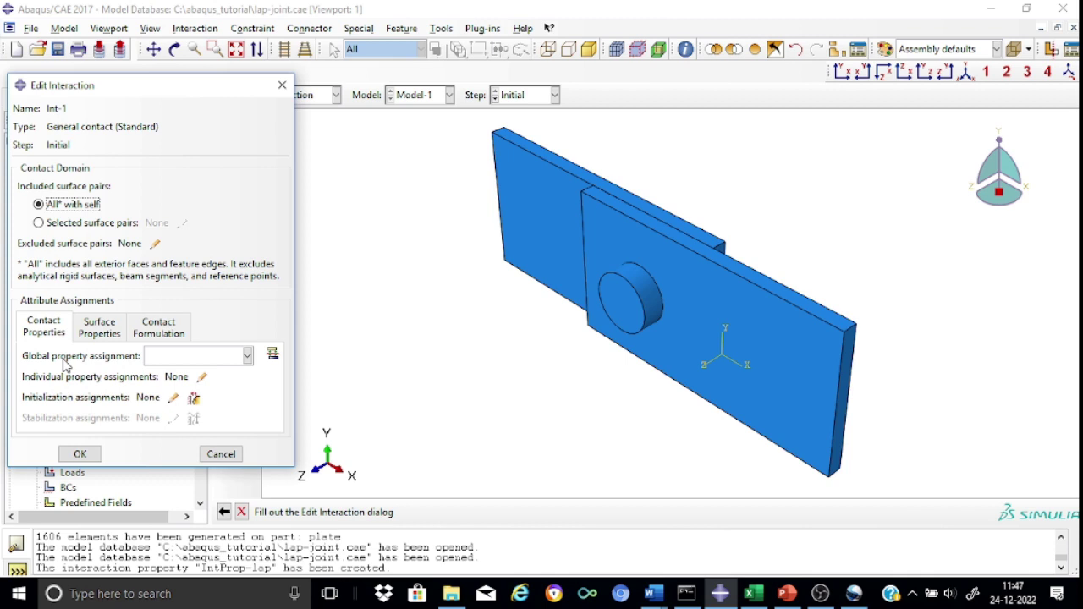
click(248, 356)
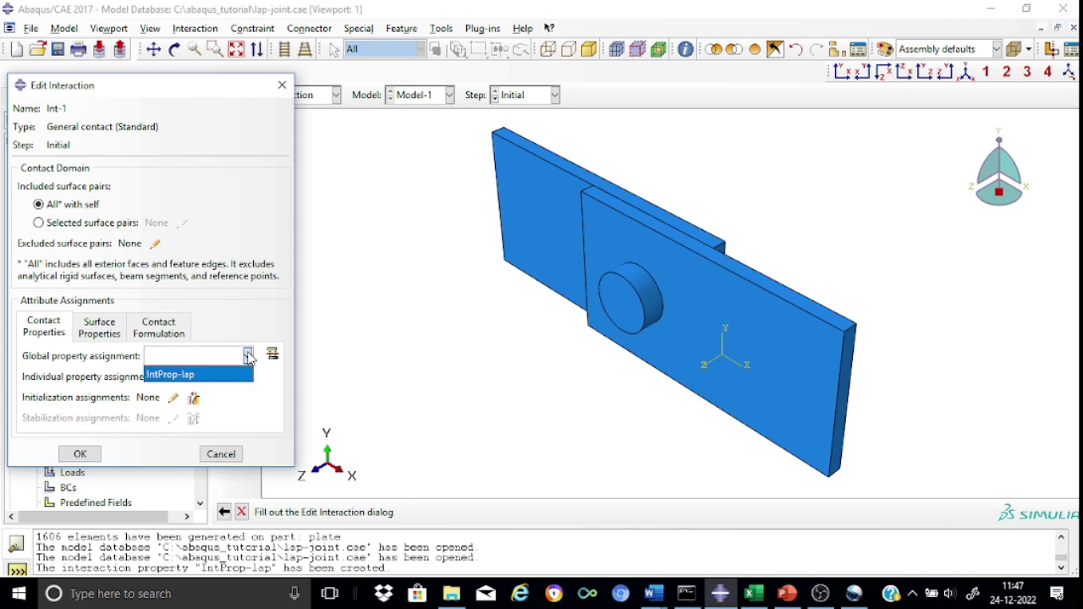
click(193, 375)
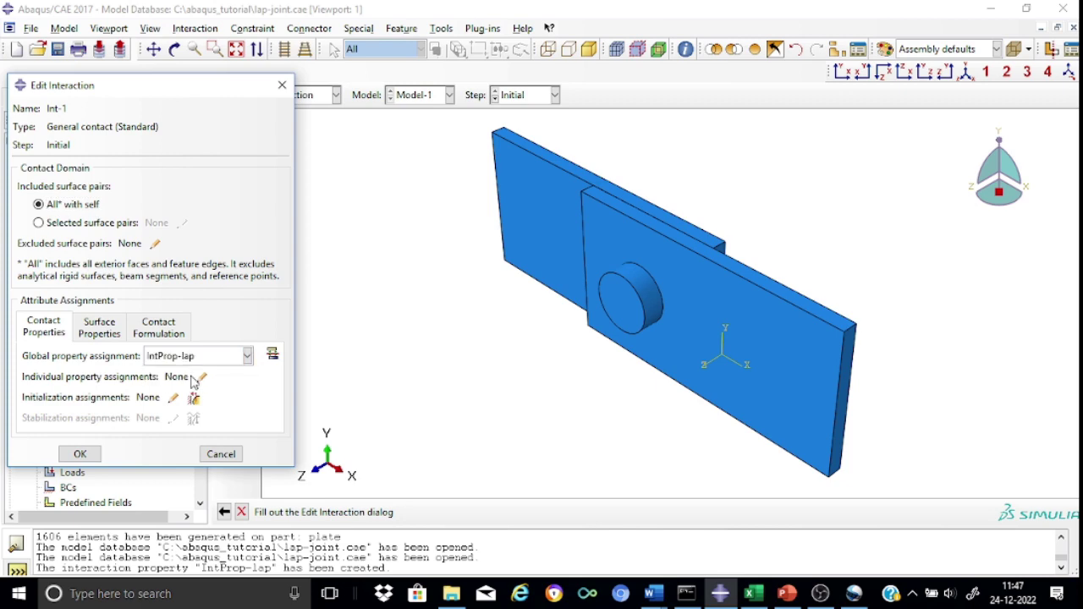
click(80, 453)
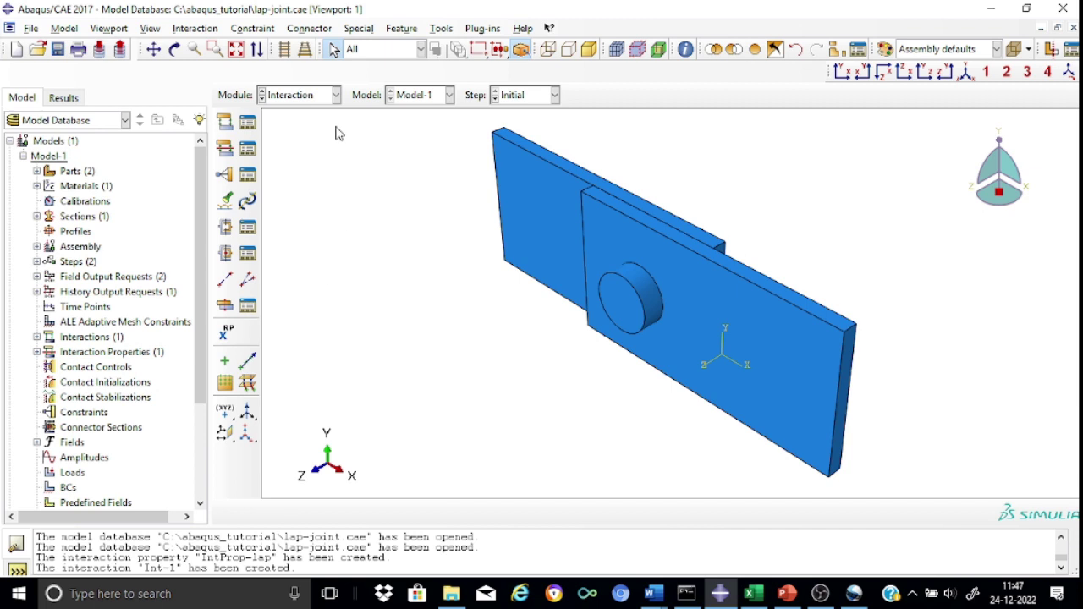
- In the Load module, start a Displacement/Rotation boundary condition named BC-end-pinned in the Initial step
click(337, 96)
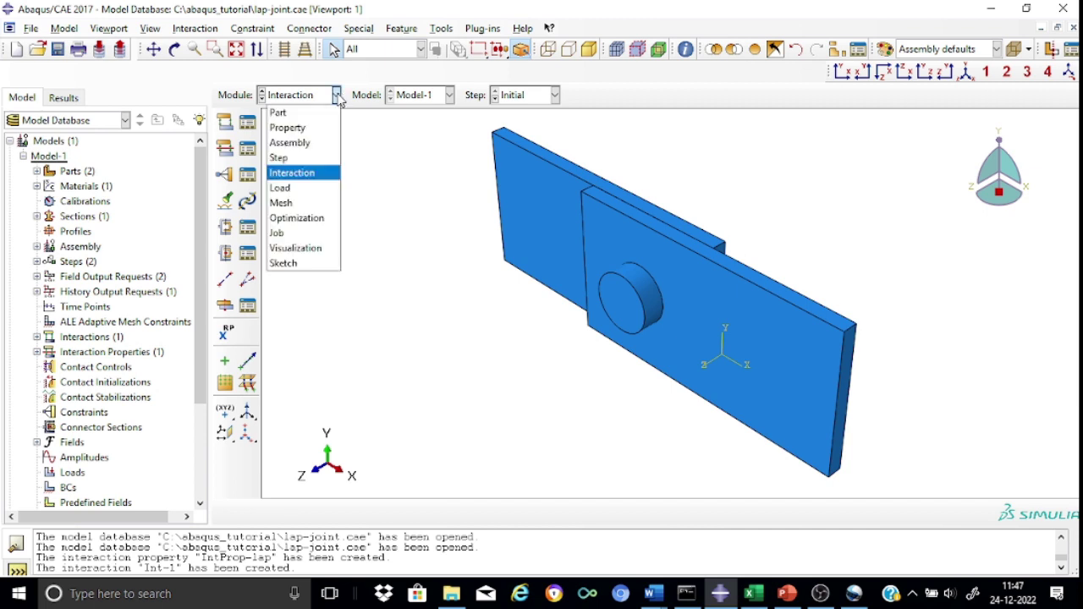
click(302, 188)
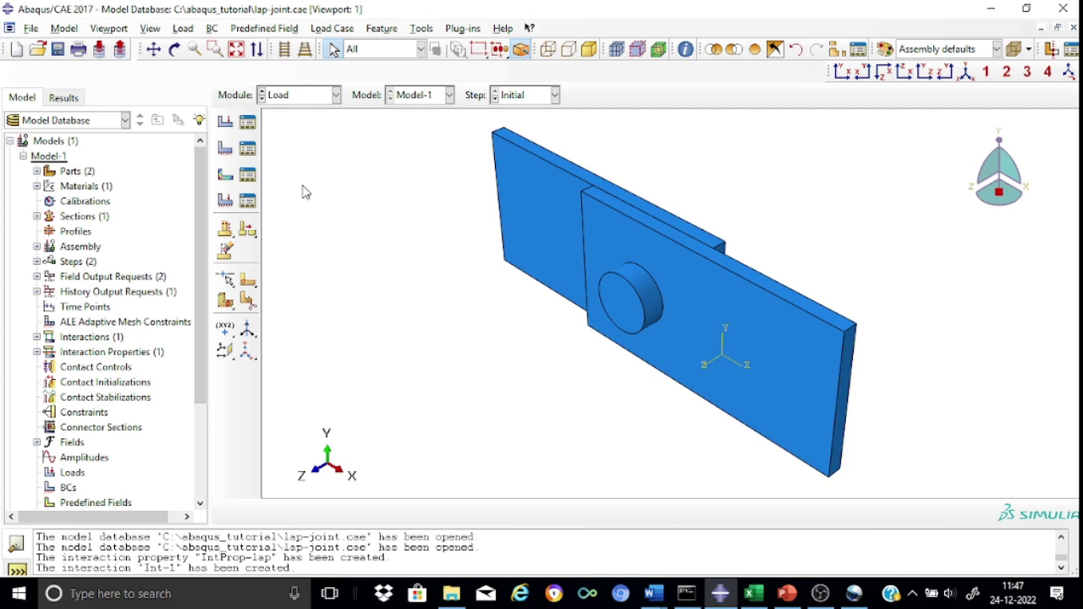
click(223, 149)
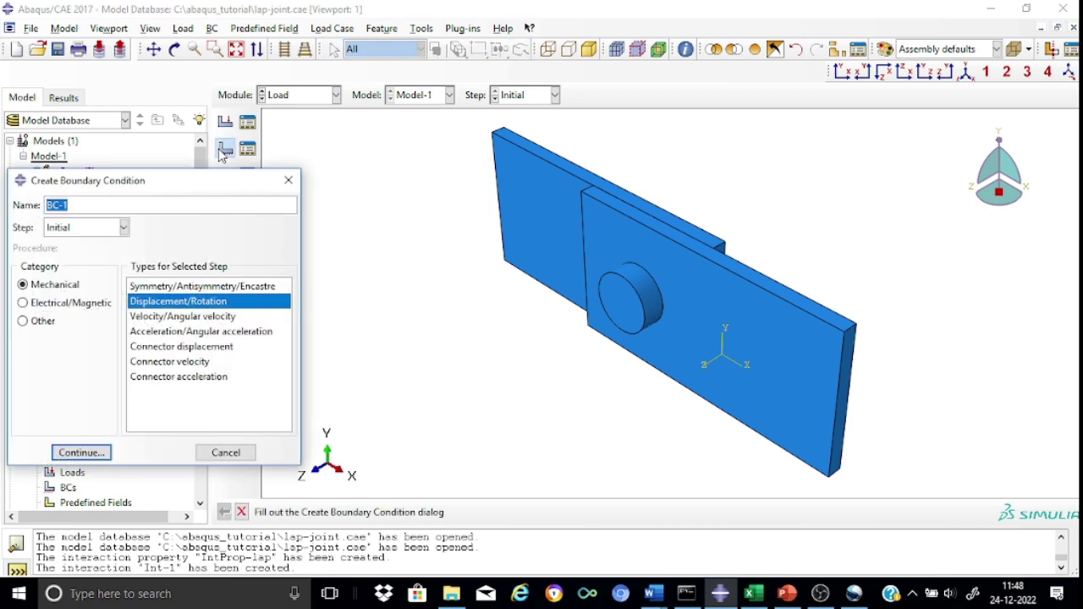
click(85, 204)
key(BackSpace)
text(end-pinned)
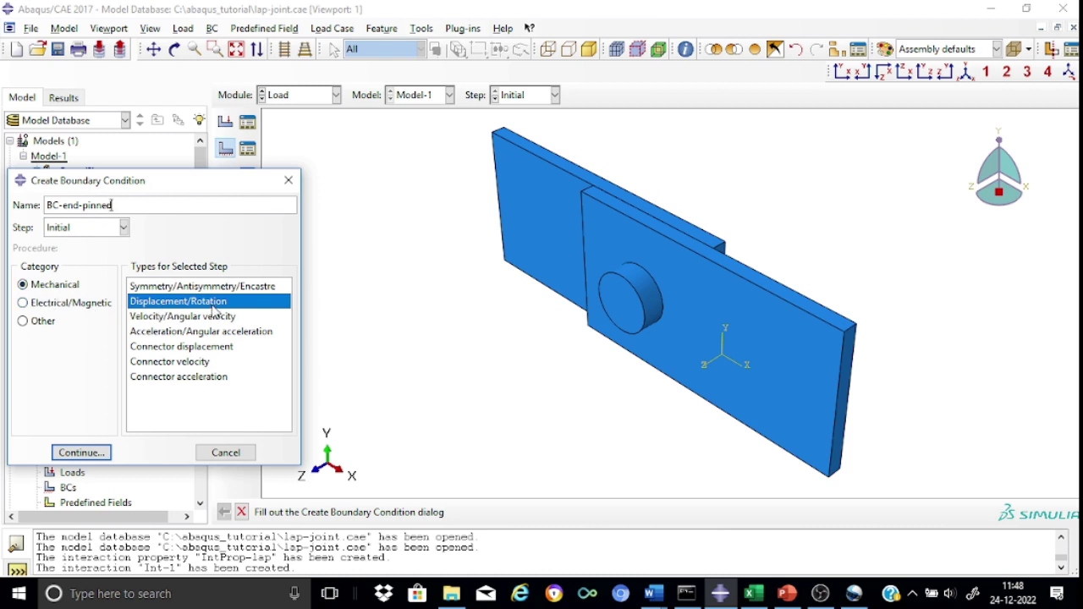
click(89, 453)
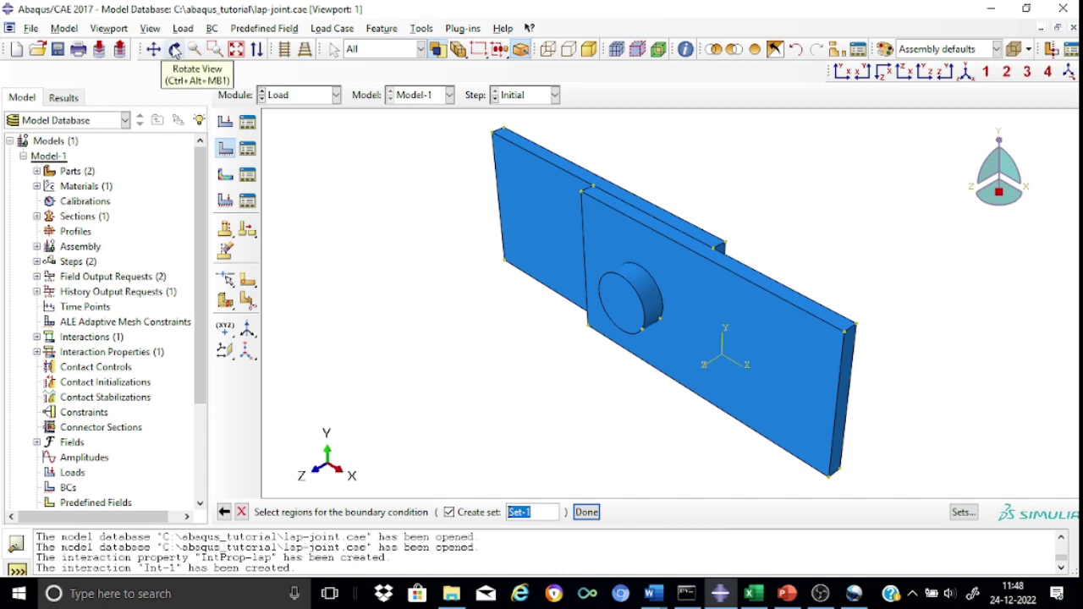
- Assign the rear plate's free end face, away from the overlap, as the region of the boundary condition
click(175, 51)
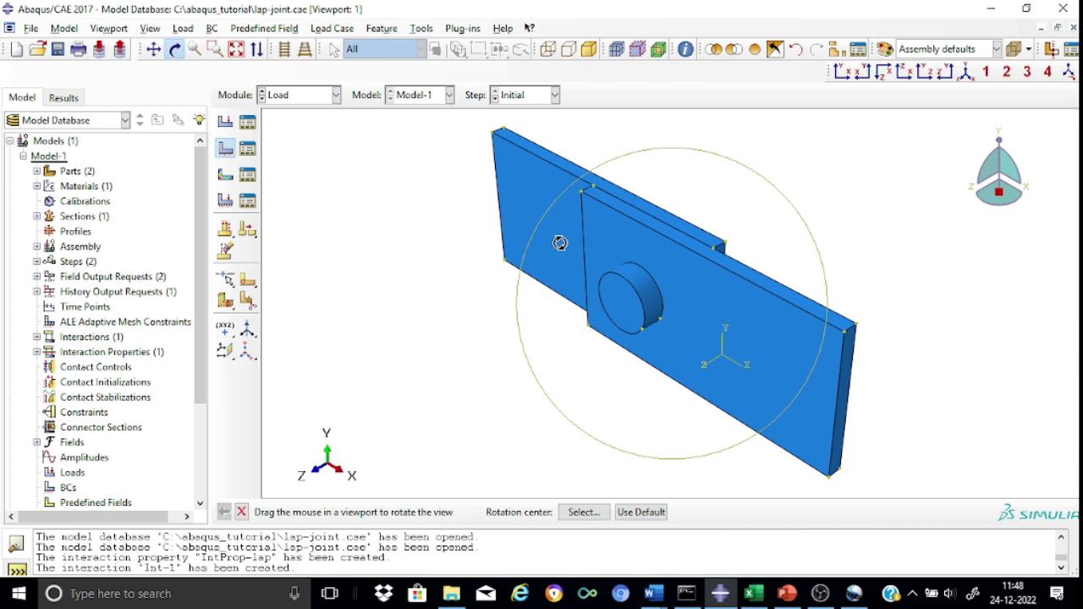
drag(559, 243, 716, 362)
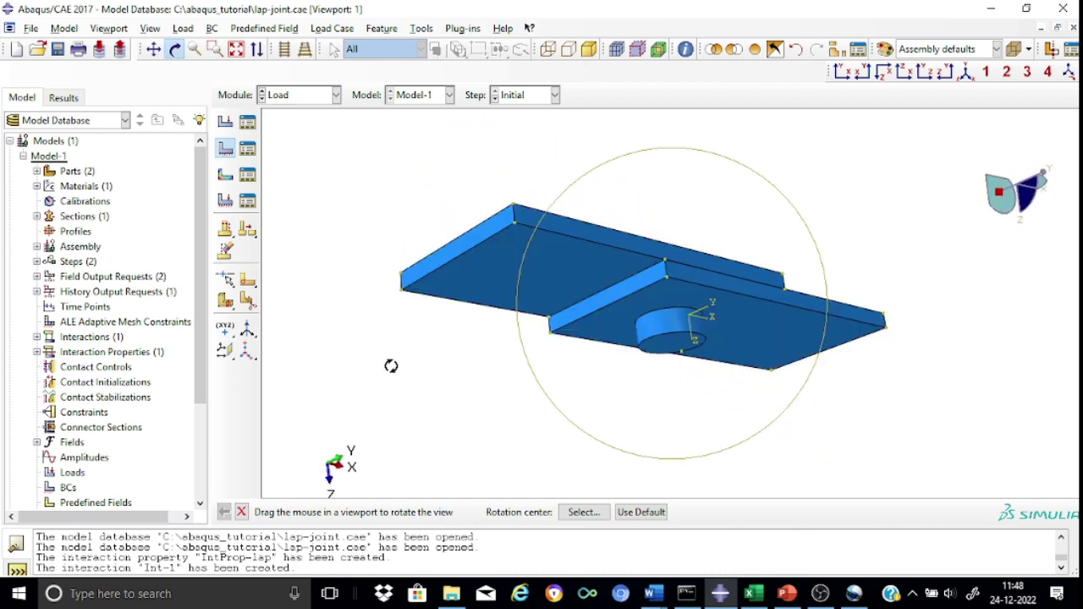
key(Escape)
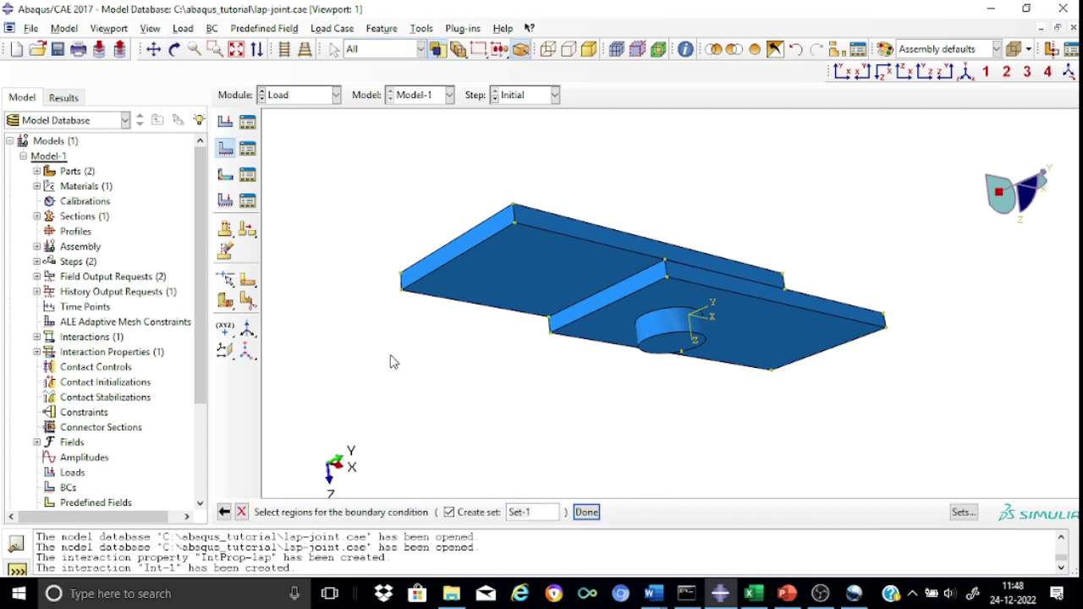
click(450, 257)
click(587, 513)
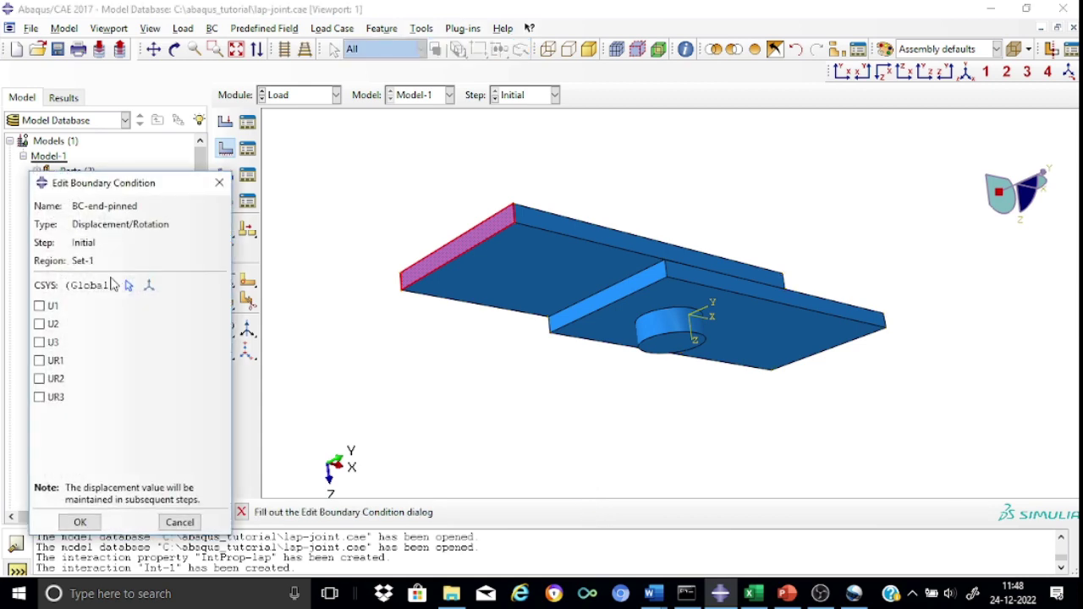
- Constrain translations U1, U2 and U3 in BC-end-pinned and save the boundary condition
click(40, 306)
click(39, 325)
click(40, 343)
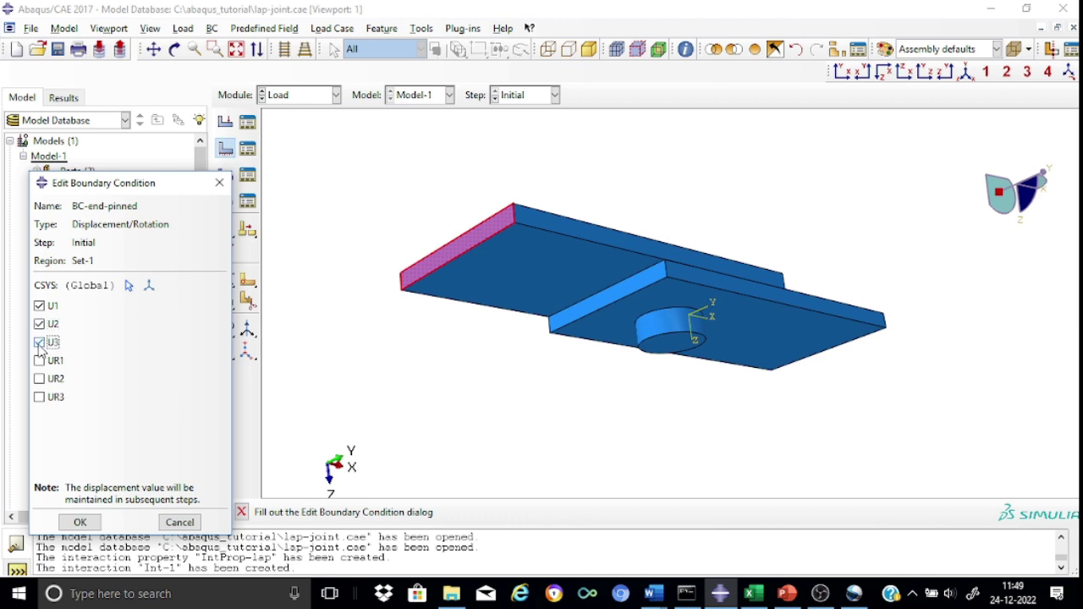
click(81, 522)
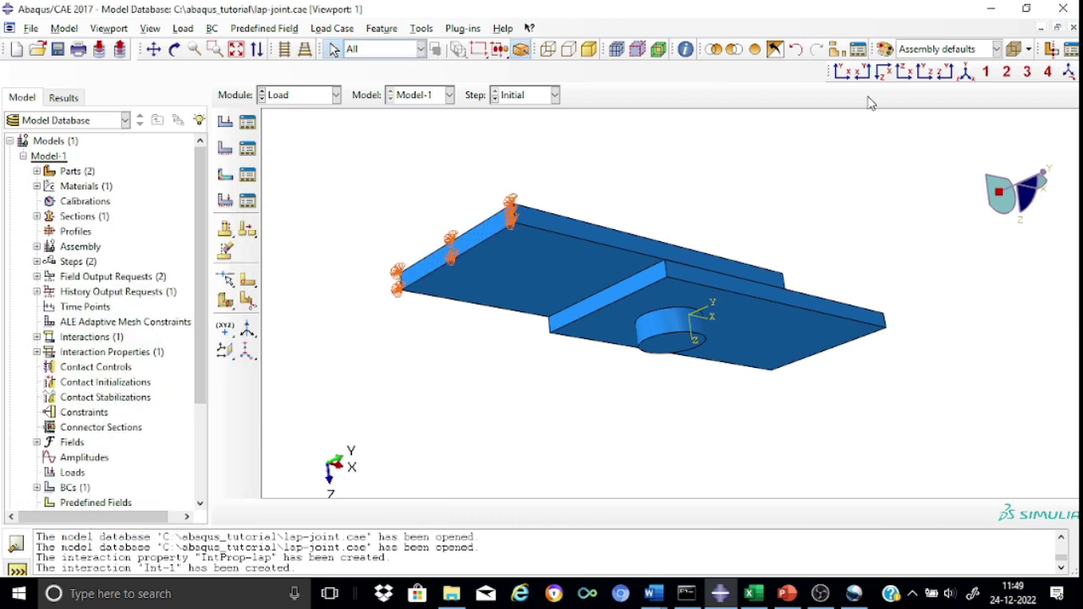
- Start a mechanical Pressure load named Load-lap in Step-load
click(965, 72)
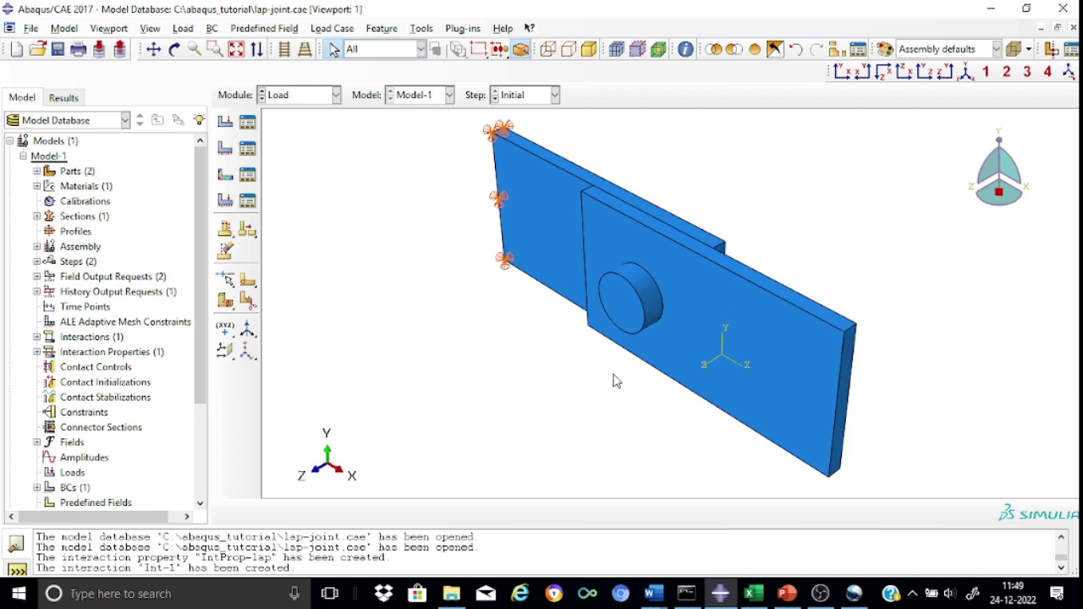
click(224, 127)
click(78, 158)
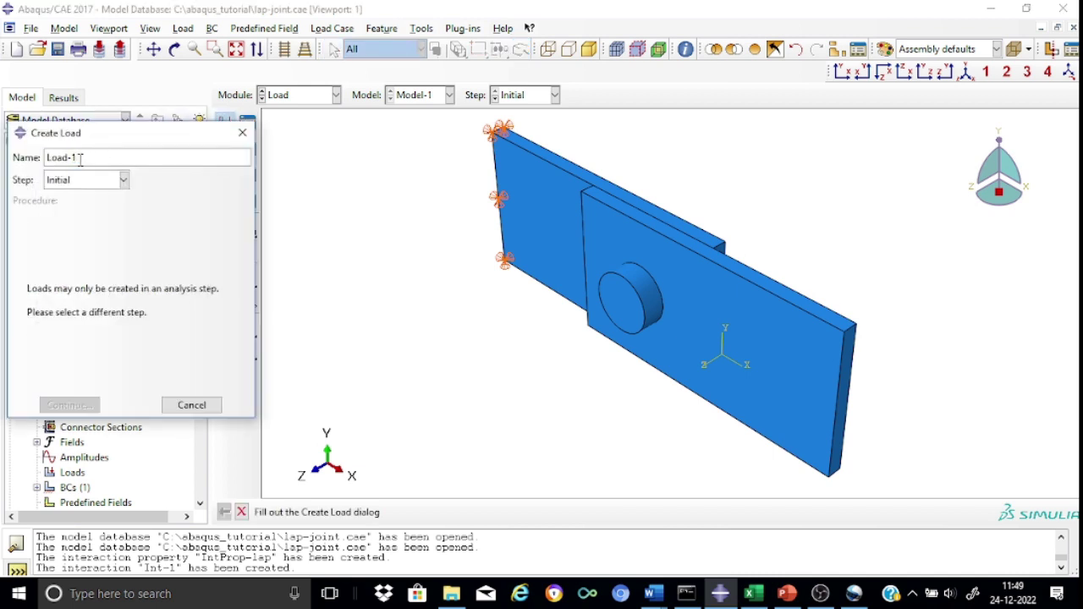
key(BackSpace)
text(lap)
click(124, 183)
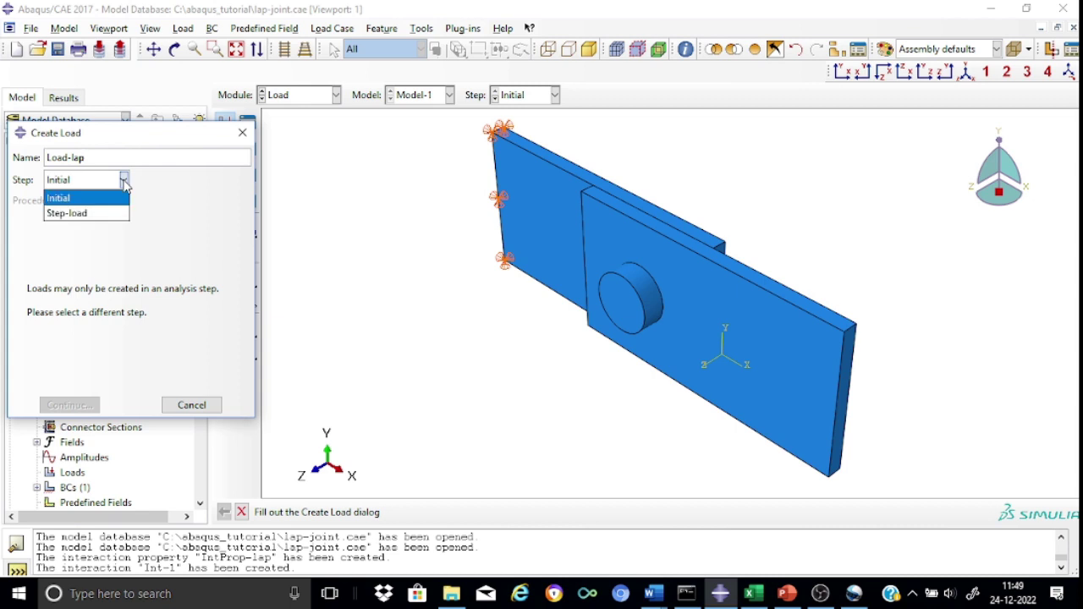
click(92, 216)
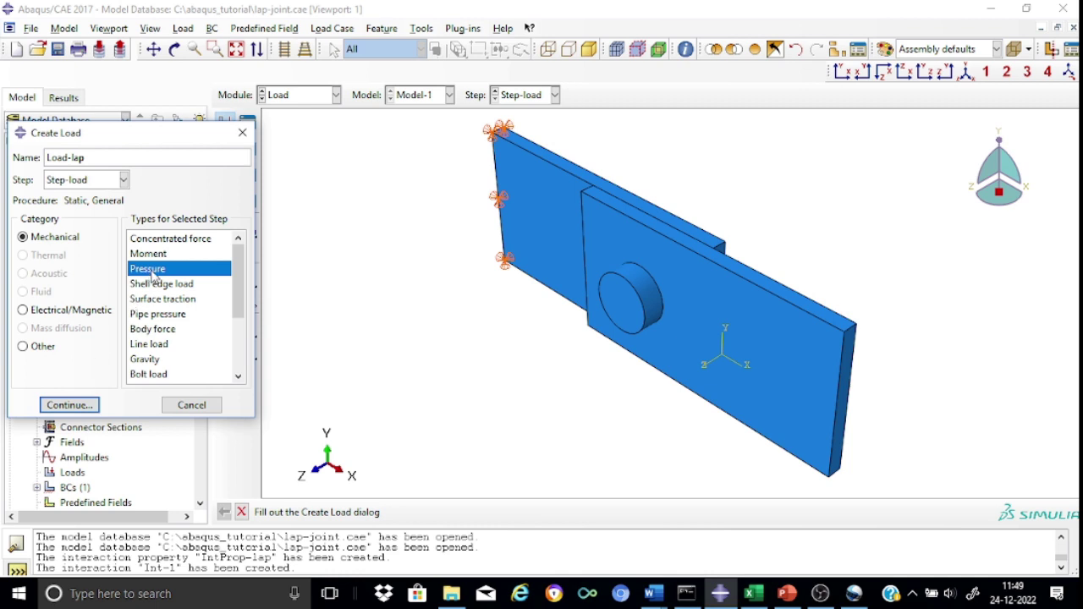
click(76, 405)
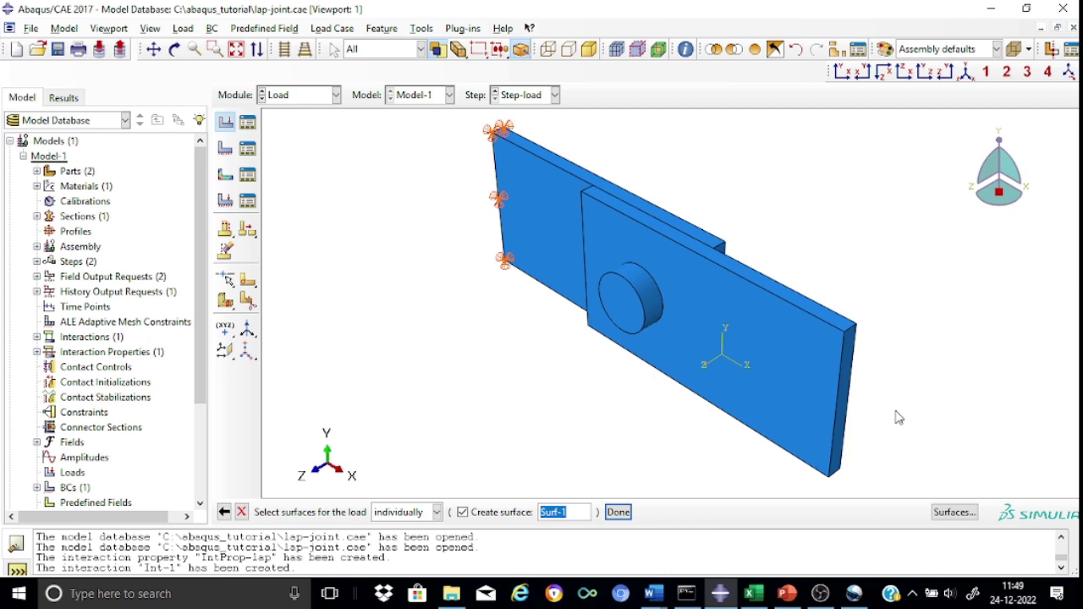
- Apply the load to the front plate's free end face as a uniform pressure with magnitude -100
click(843, 403)
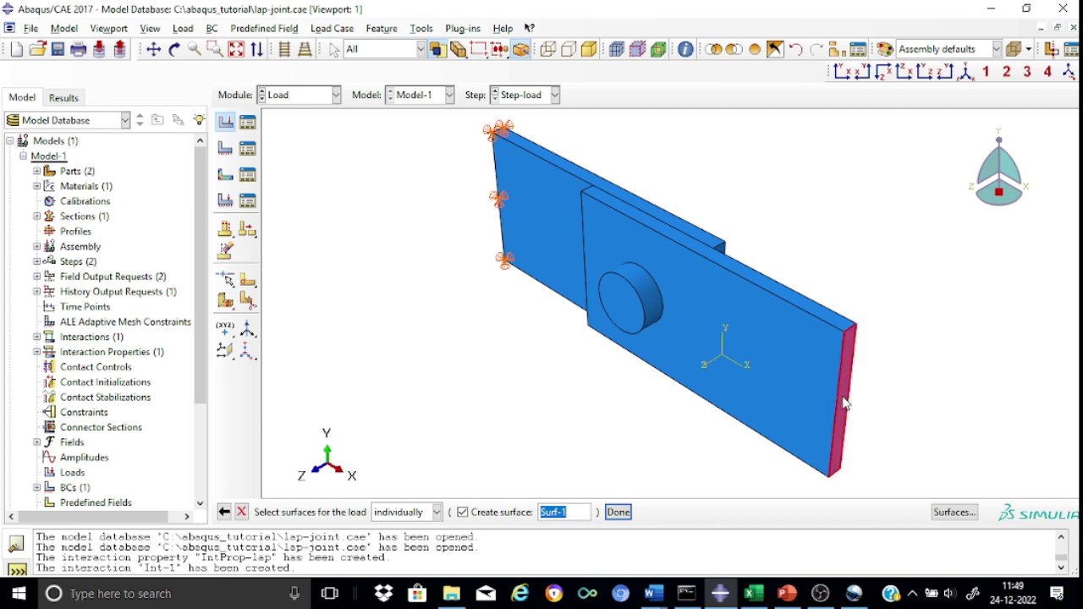
click(618, 513)
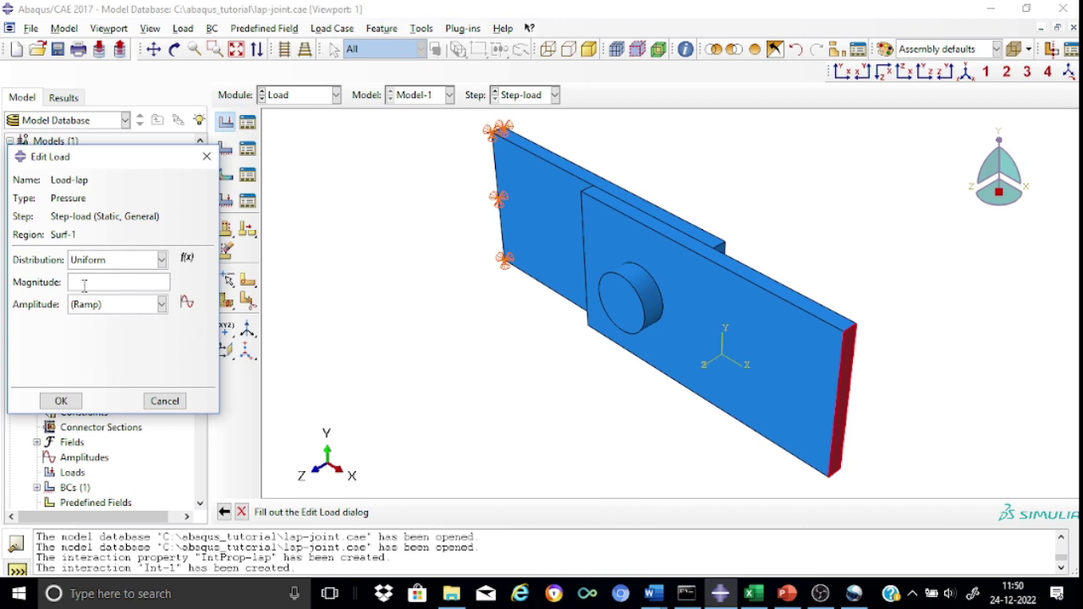
text(-100)
click(61, 402)
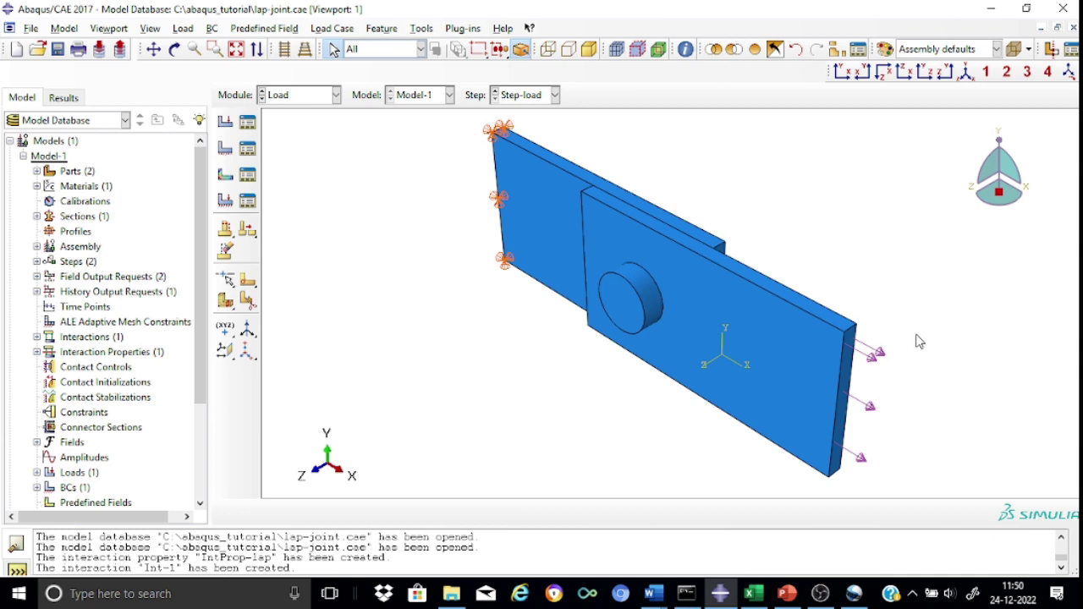
- Go to the Mesh module and set the plate part as the object for meshing
click(337, 97)
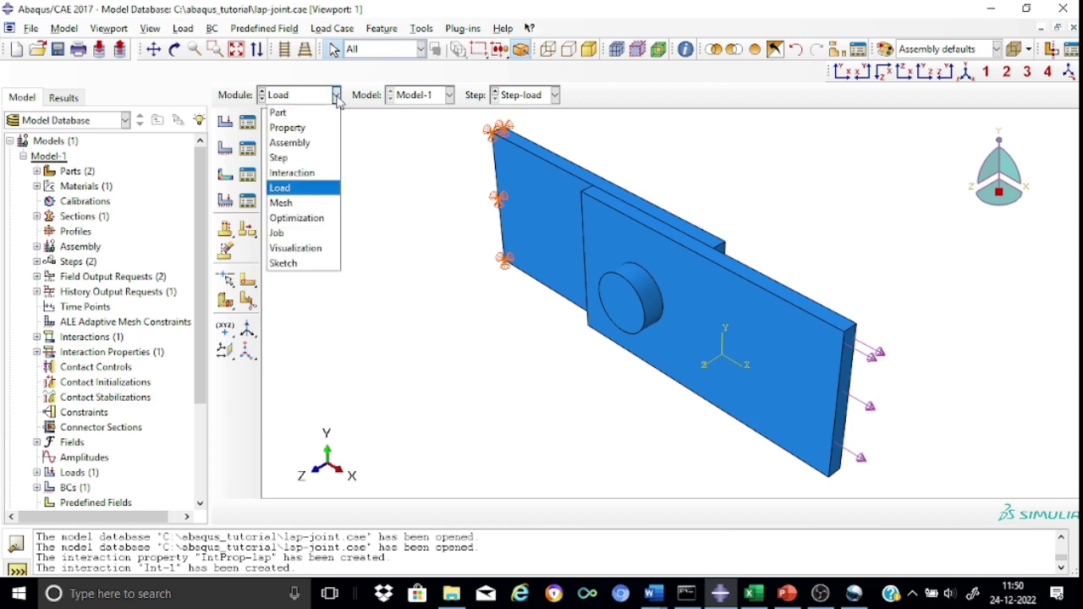
click(287, 203)
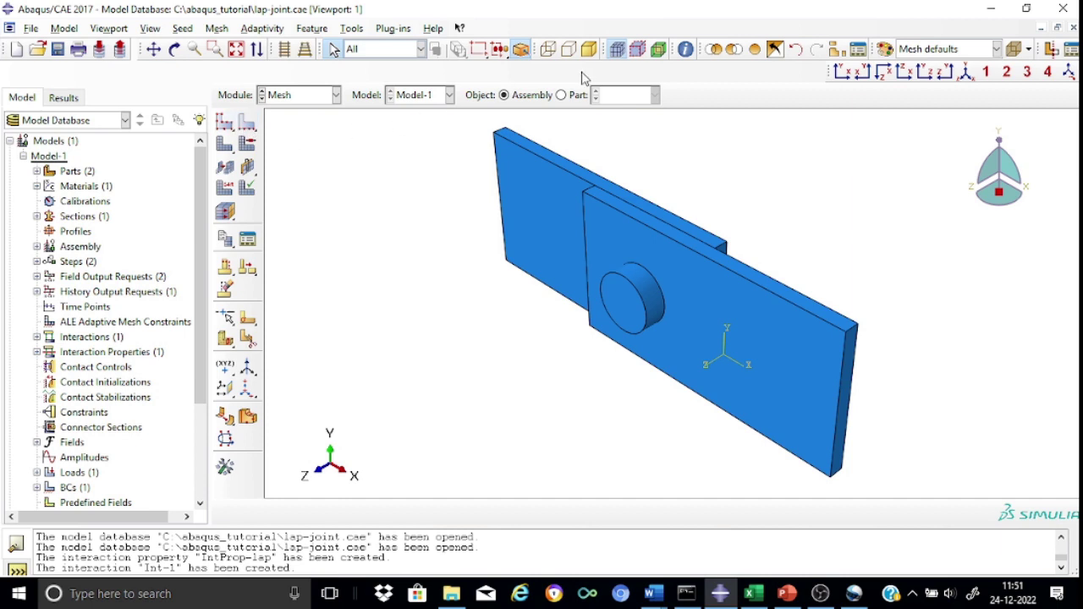
click(560, 96)
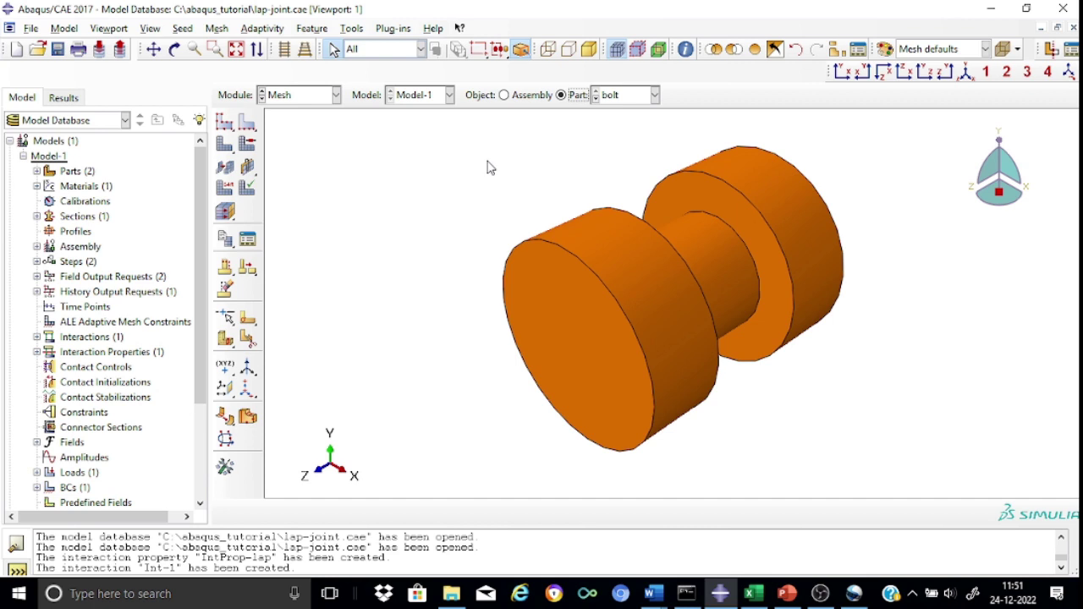
click(655, 95)
click(616, 128)
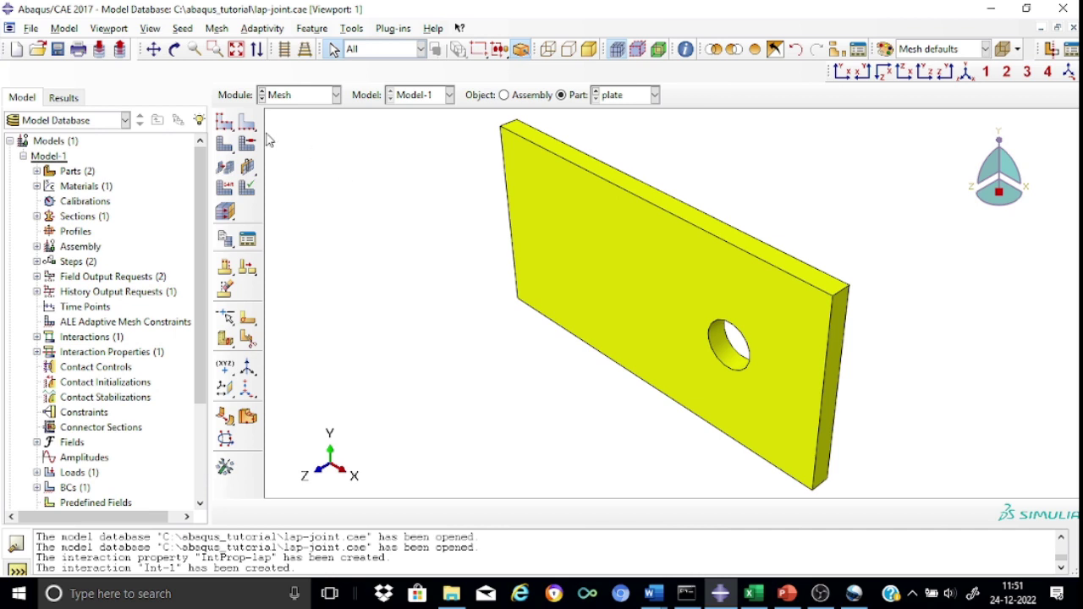
- Seed the plate with an approximate global size of 5, keeping the default curvature control
click(223, 126)
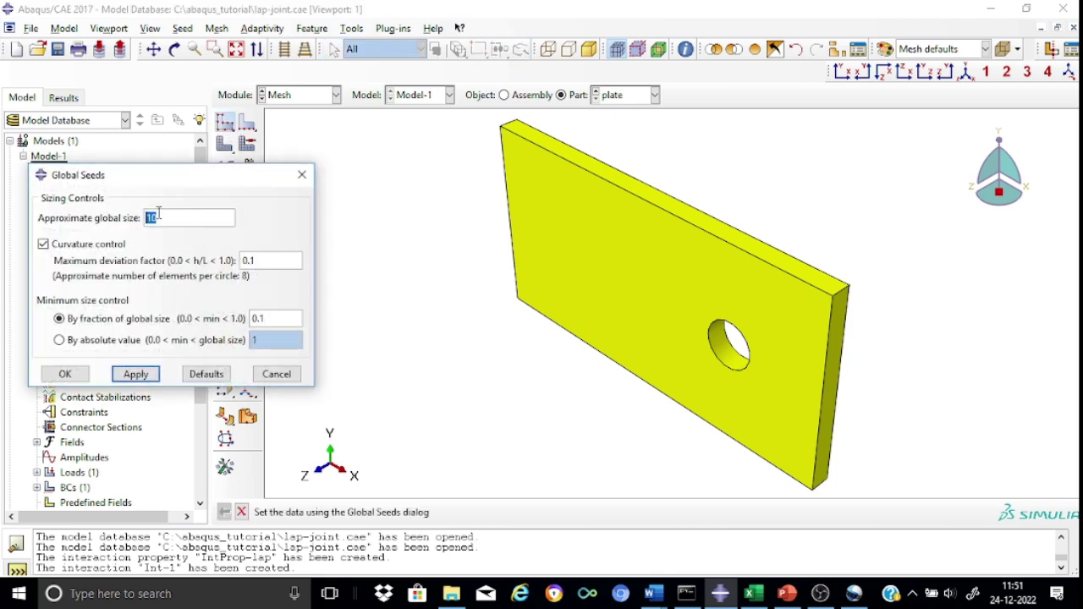
click(168, 219)
key(BackSpace)
key(BackSpace)
text(5)
click(131, 377)
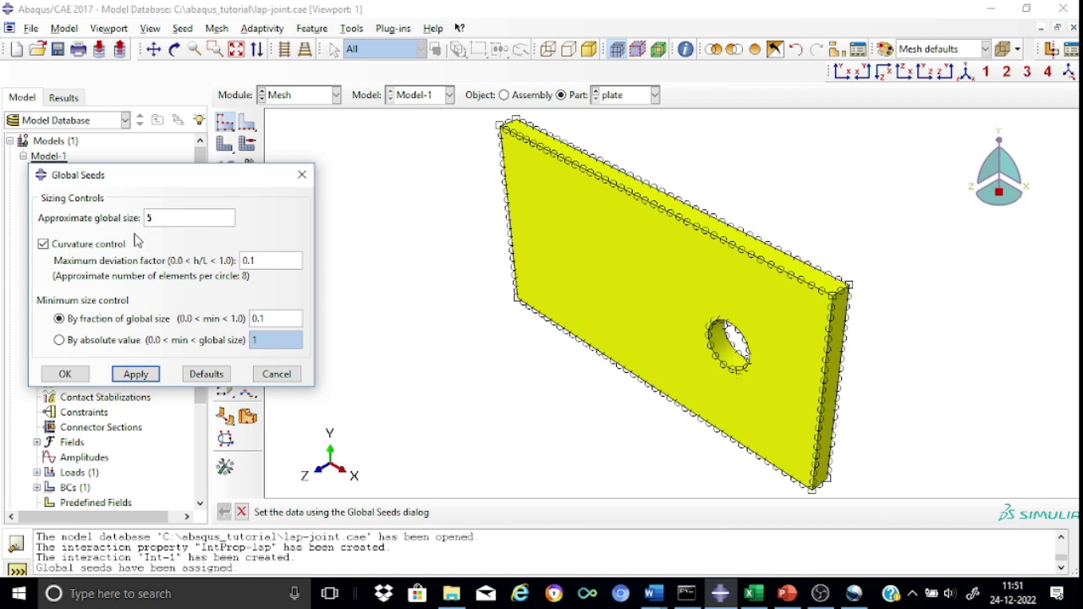
click(66, 374)
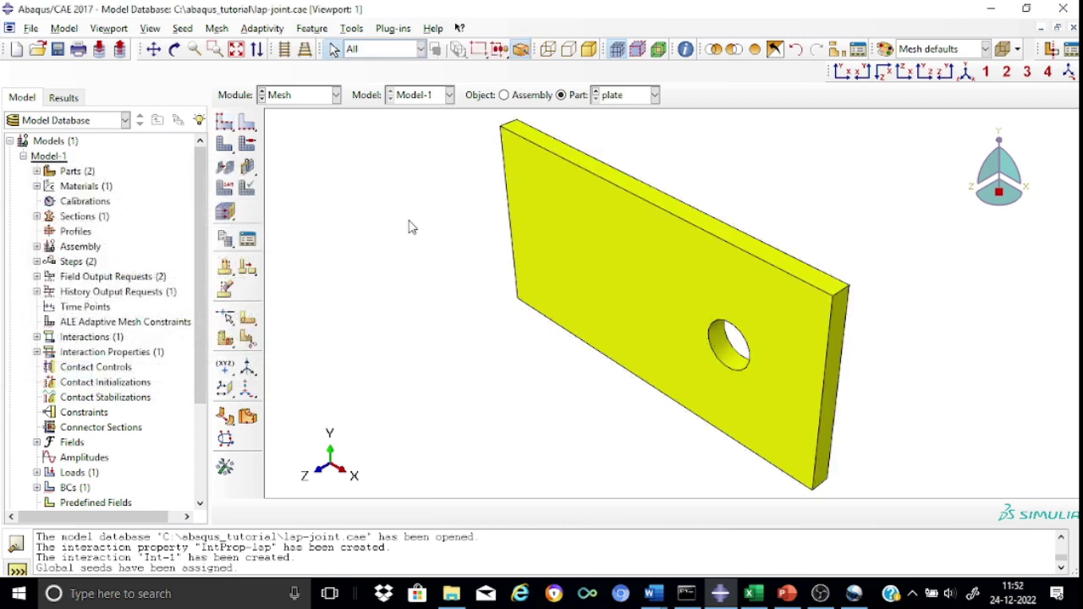
- Set the plate's mesh controls to Hex elements with the Sweep technique and Medial axis algorithm
click(247, 144)
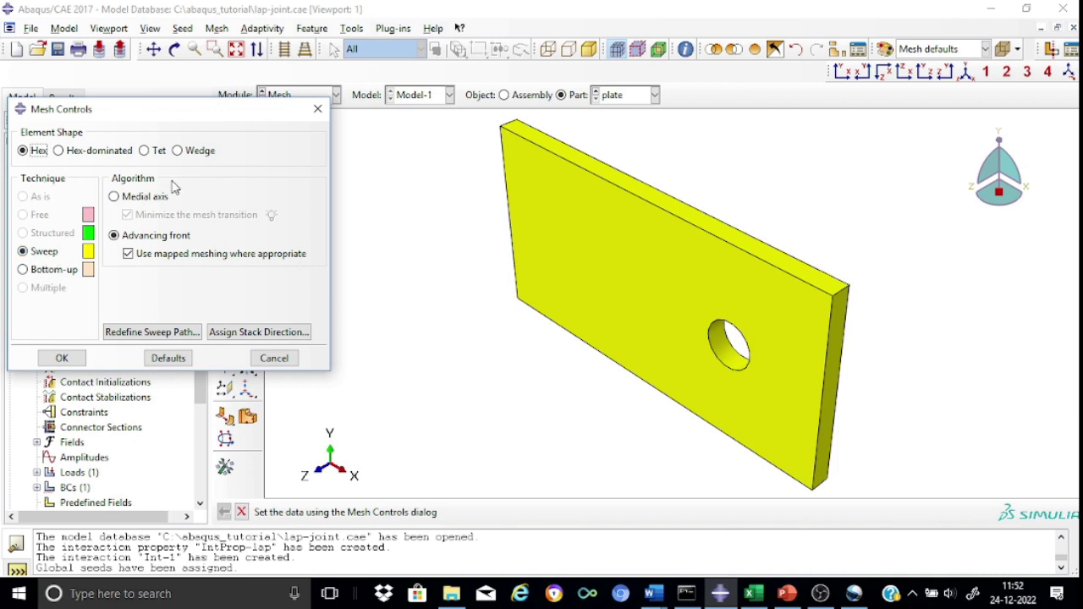
click(114, 196)
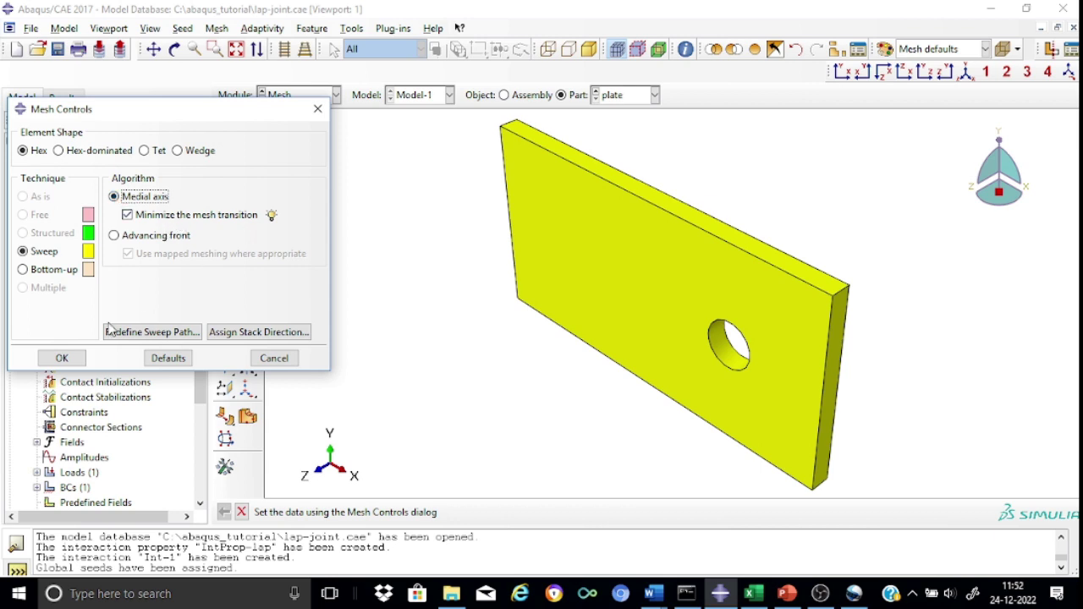
click(64, 358)
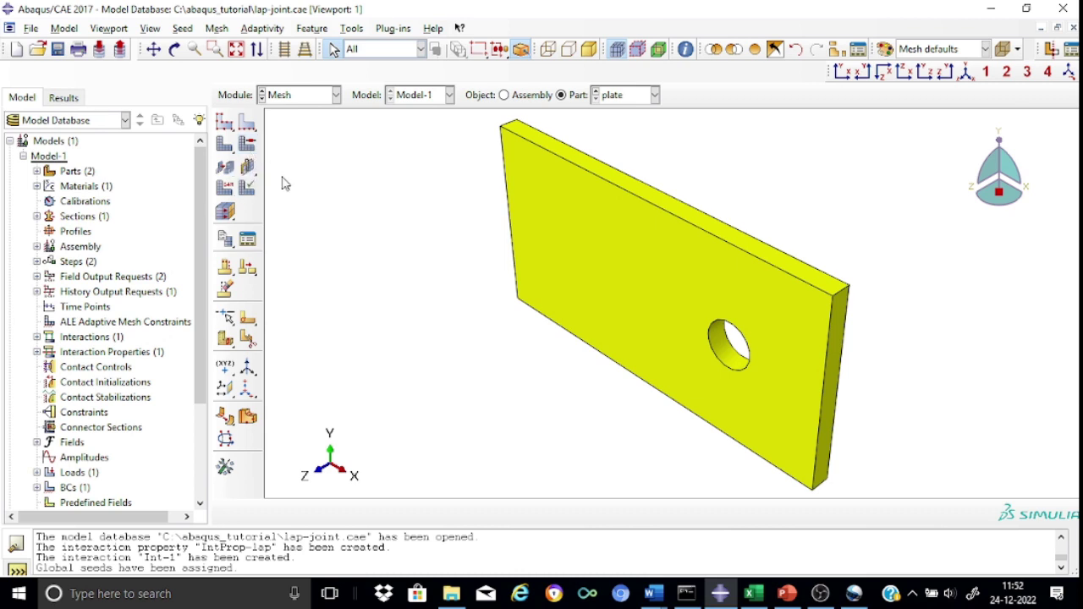
- Assign the plate the Standard linear 3D Stress element type C3D8R with reduced integration
click(225, 189)
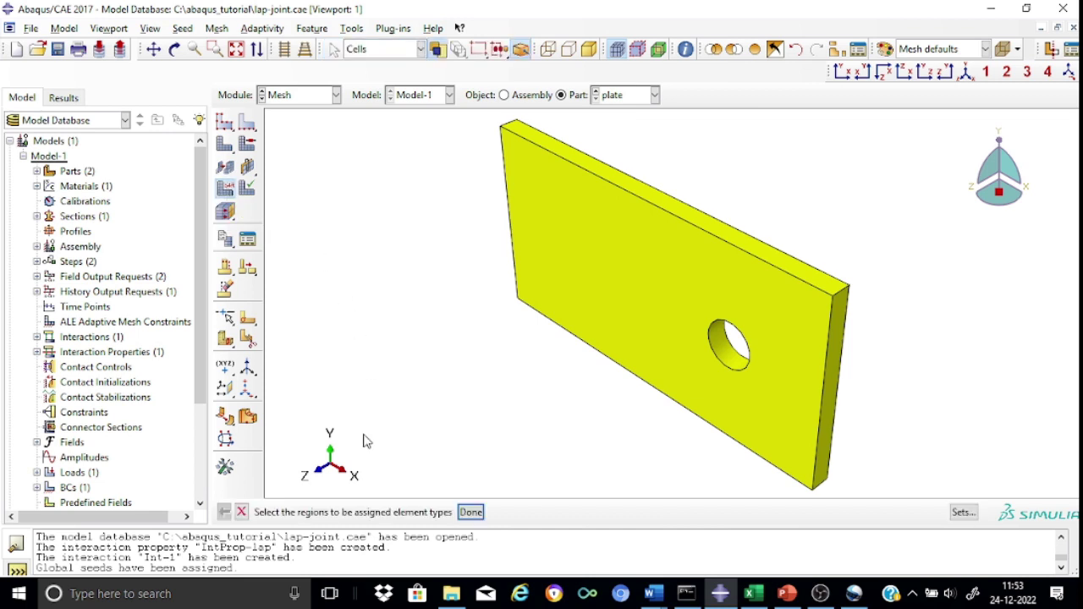
click(623, 306)
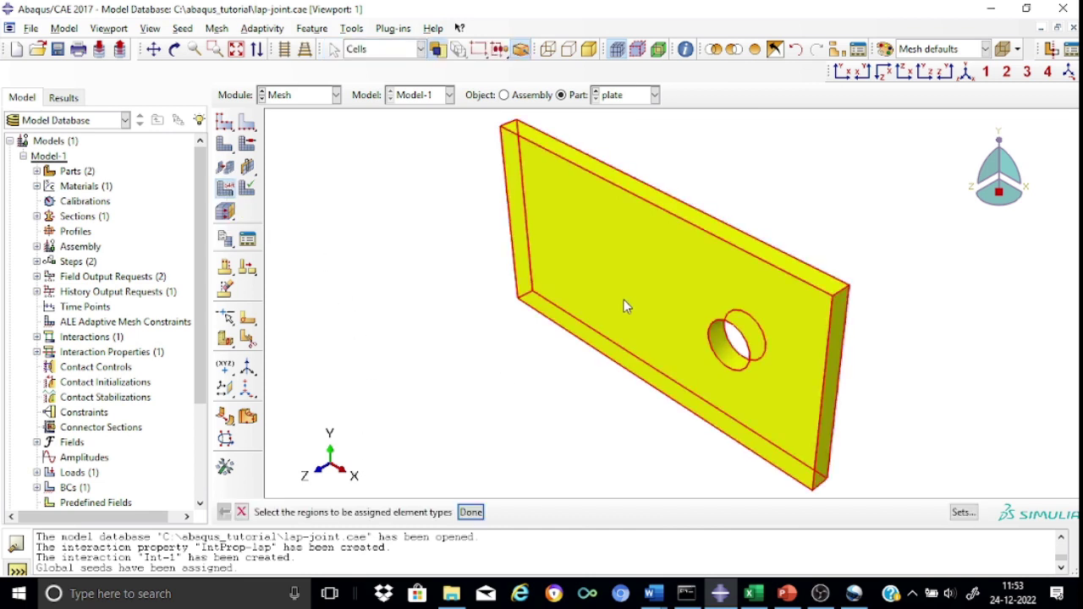
click(471, 513)
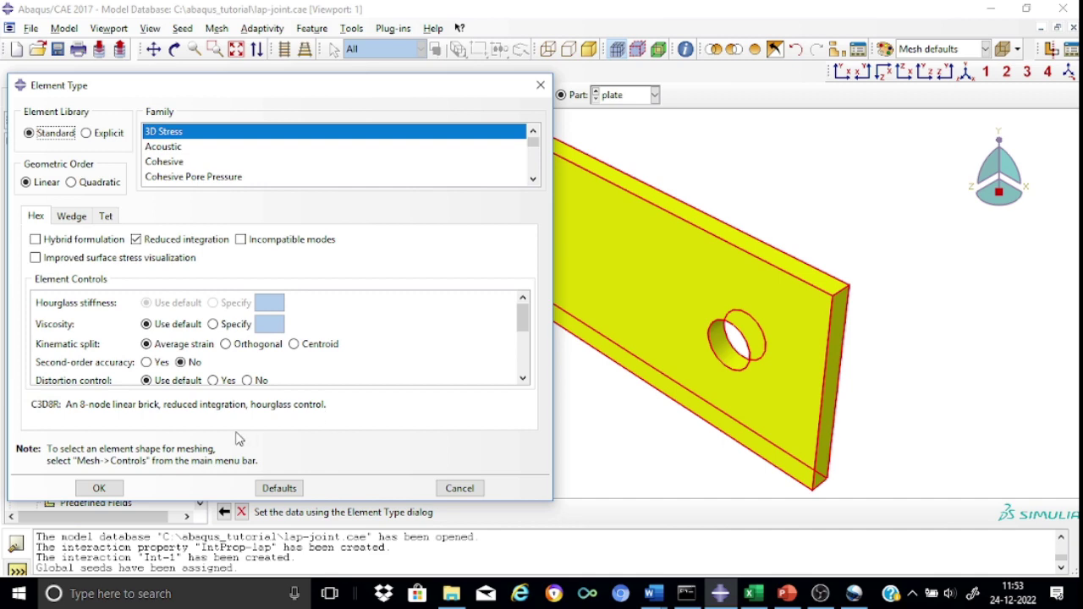
click(110, 488)
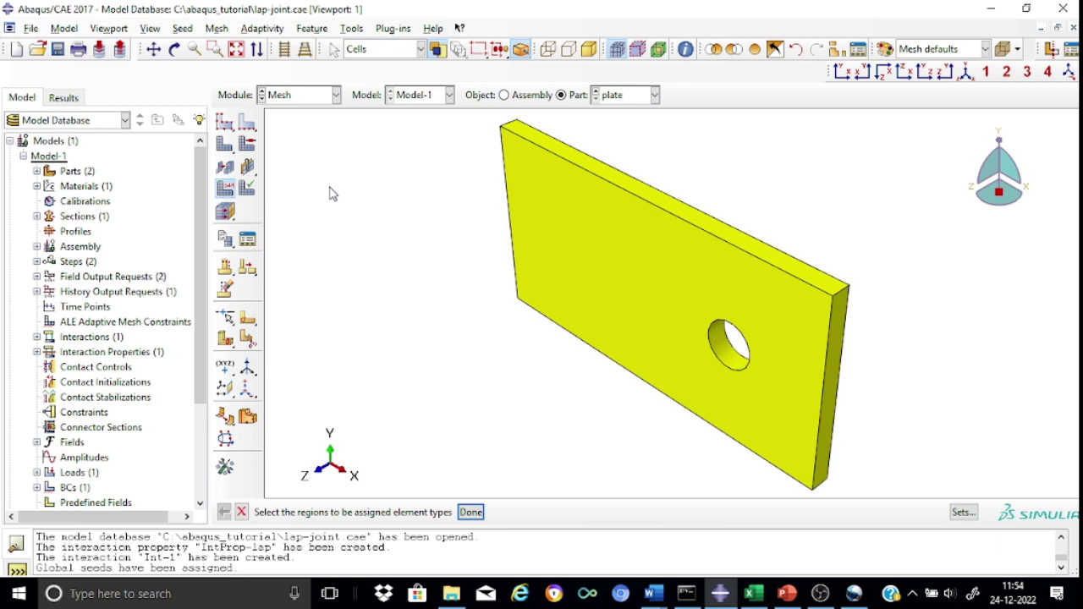
- Generate the mesh on the plate and inspect it around the hole in the front XY view, returning to isometric
click(224, 145)
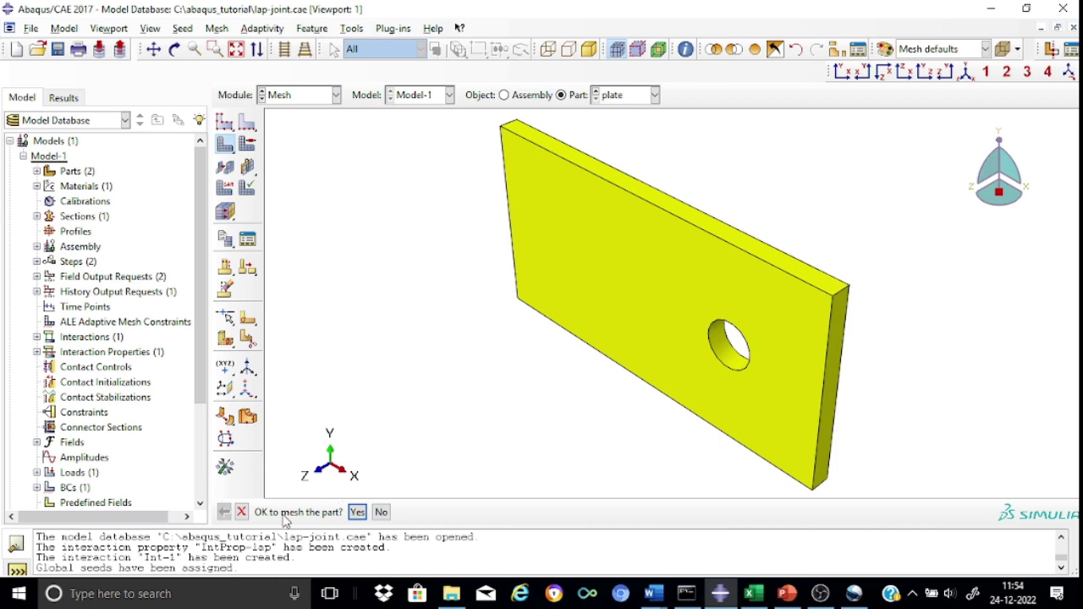
click(356, 514)
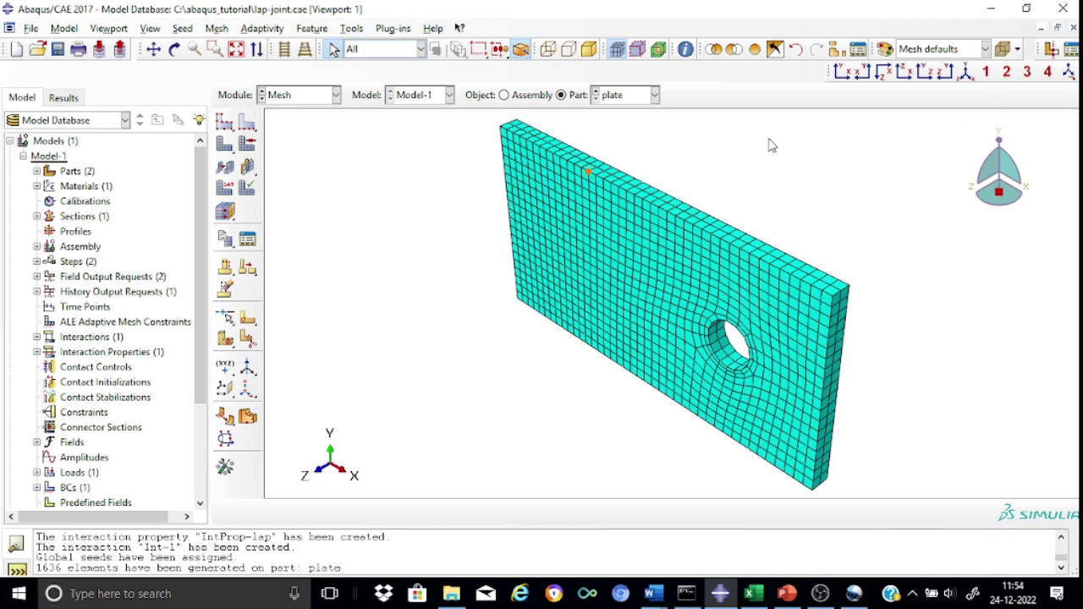
click(841, 73)
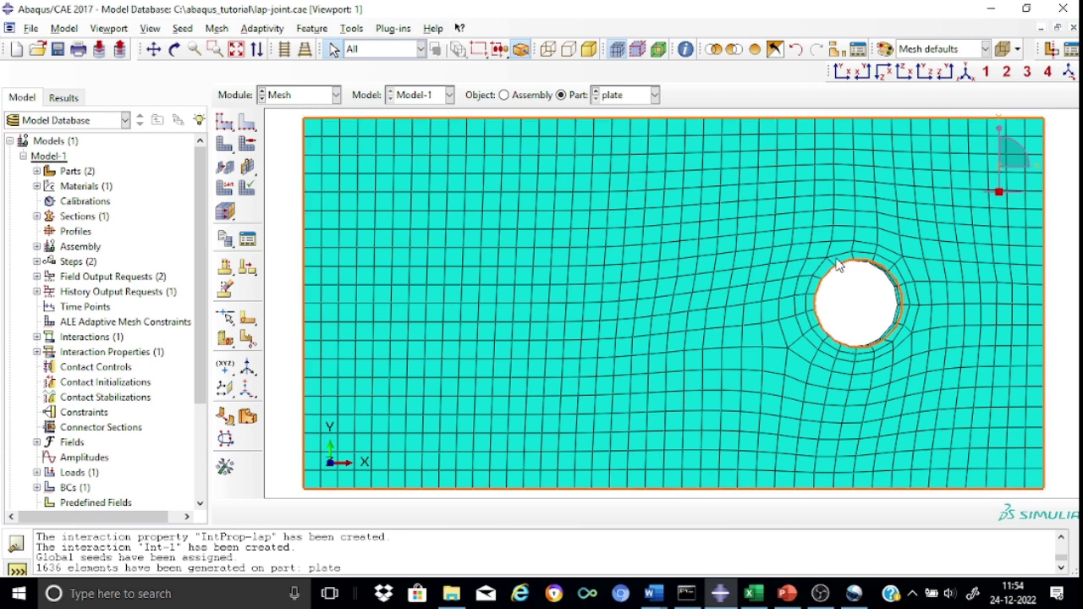
click(966, 73)
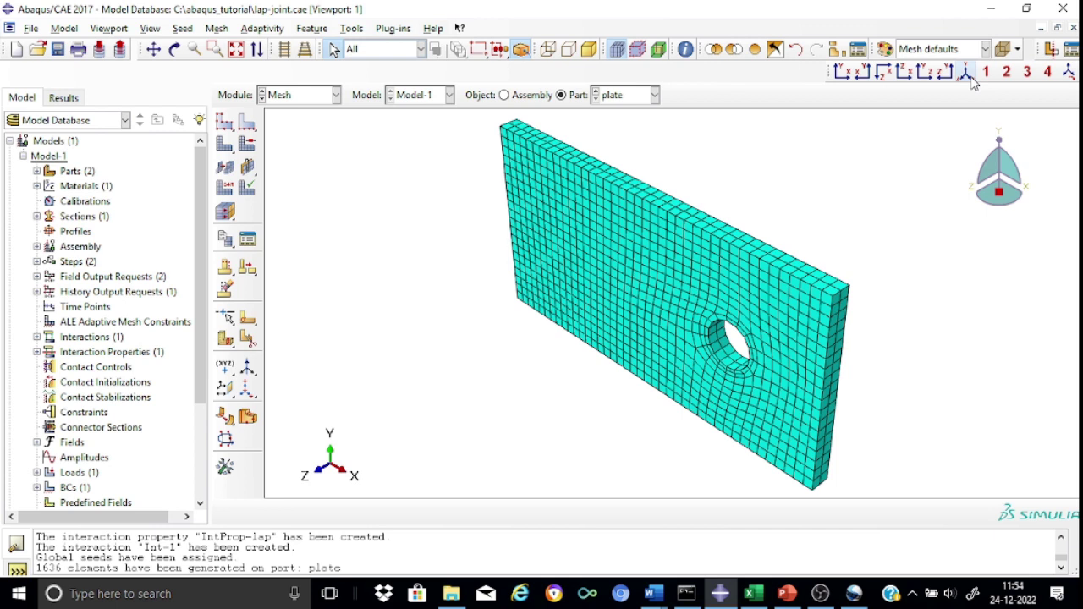
- Verify the whole plate mesh by highlighting elements with an aspect ratio greater than 3, and close the check
click(247, 188)
click(249, 190)
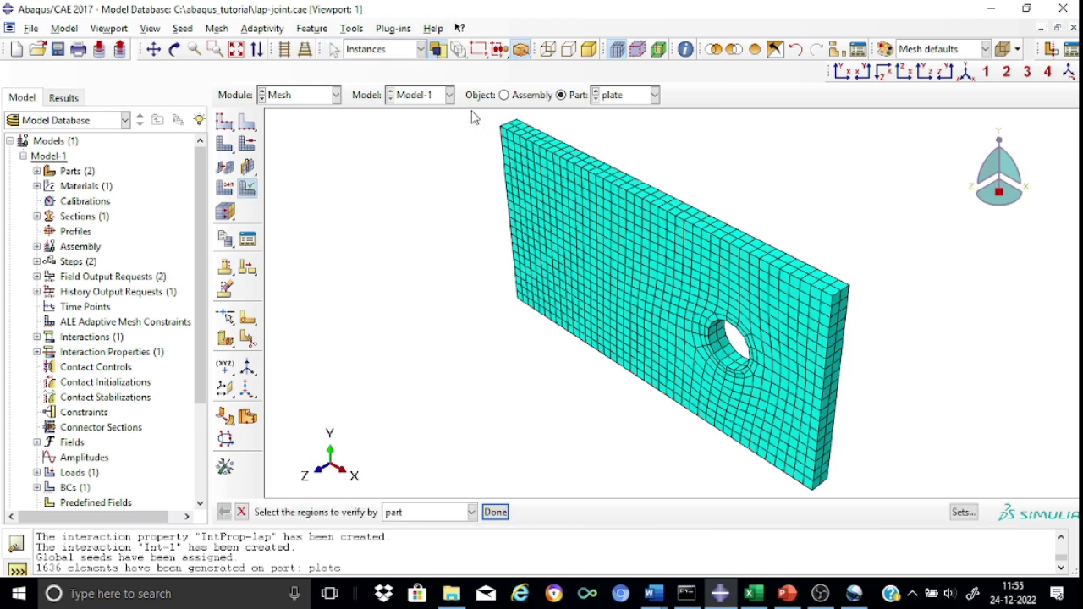
drag(474, 118, 895, 503)
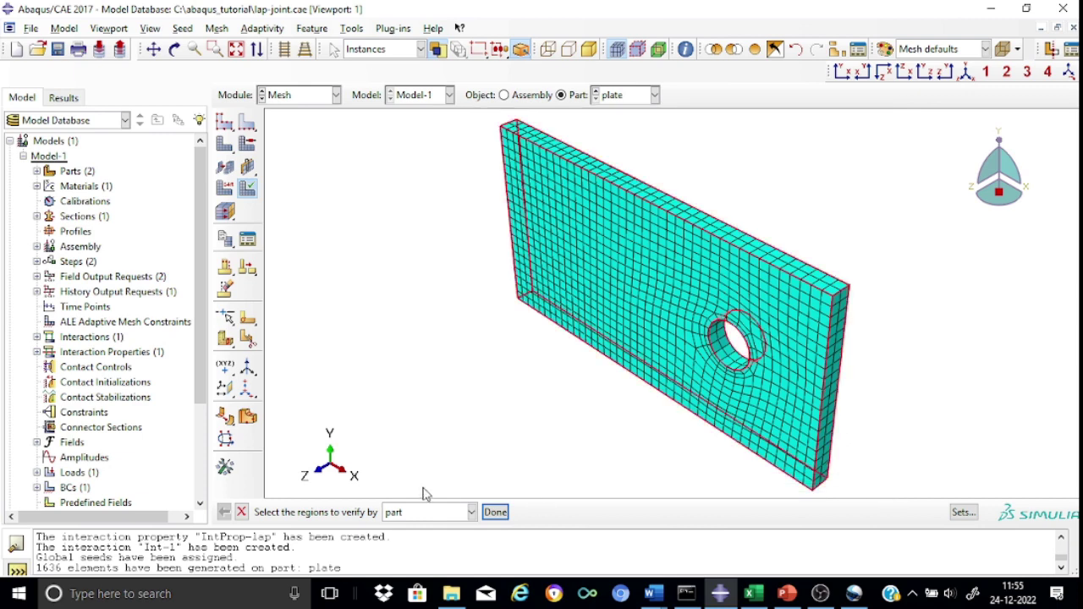
click(495, 512)
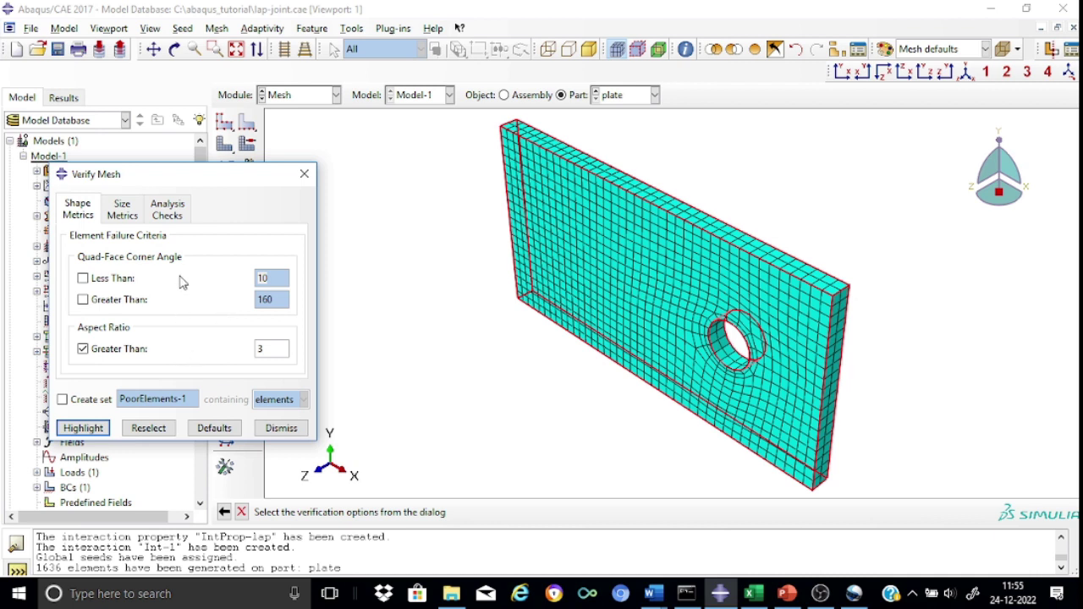
click(89, 430)
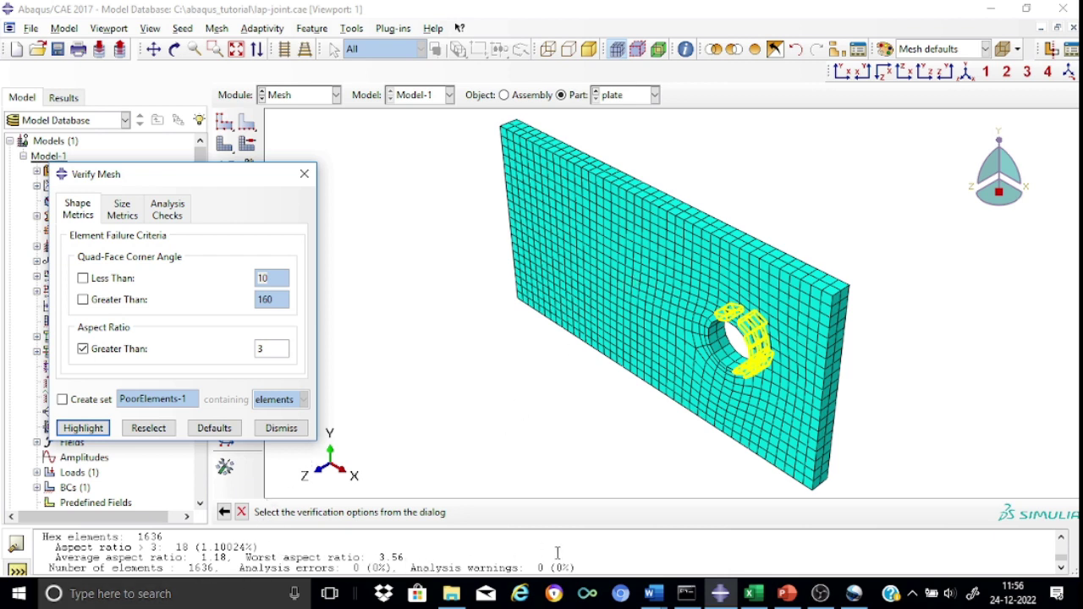
click(304, 174)
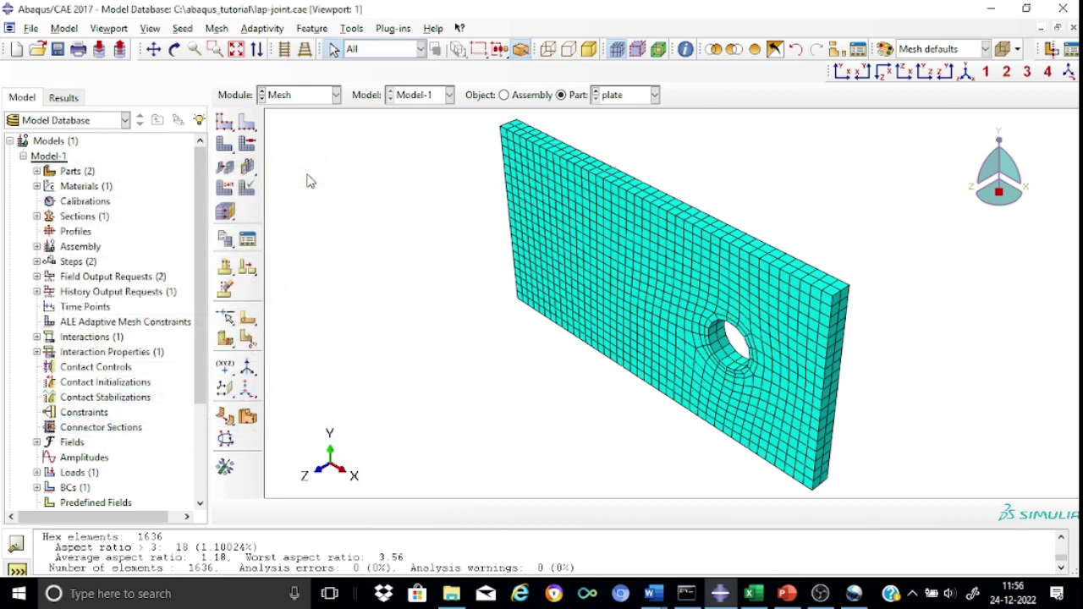
- Seed the bolt part with an approximate global element size of 3
click(656, 96)
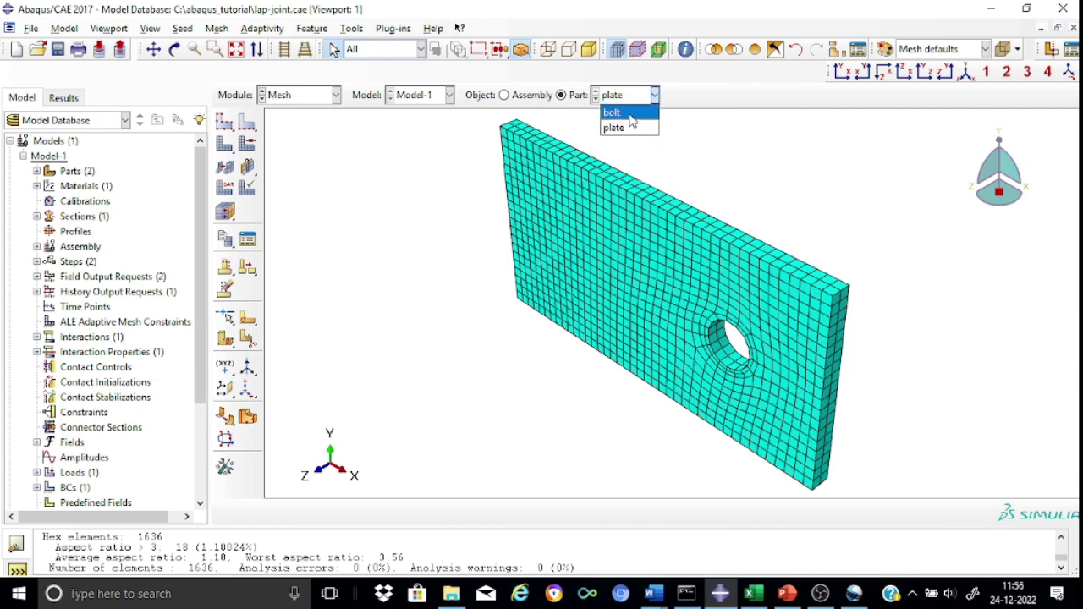
click(632, 110)
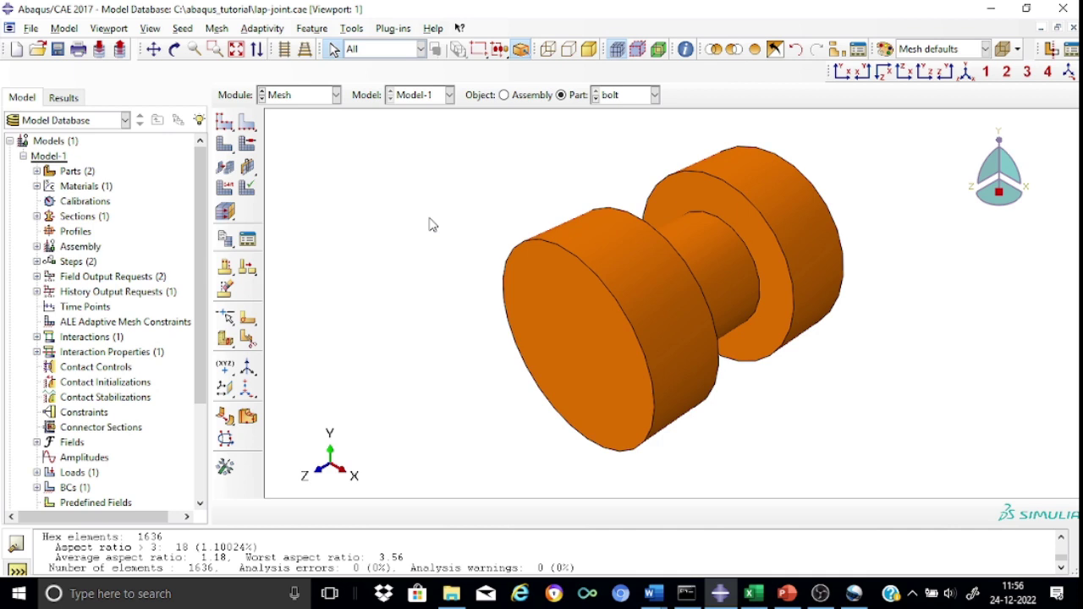
click(226, 125)
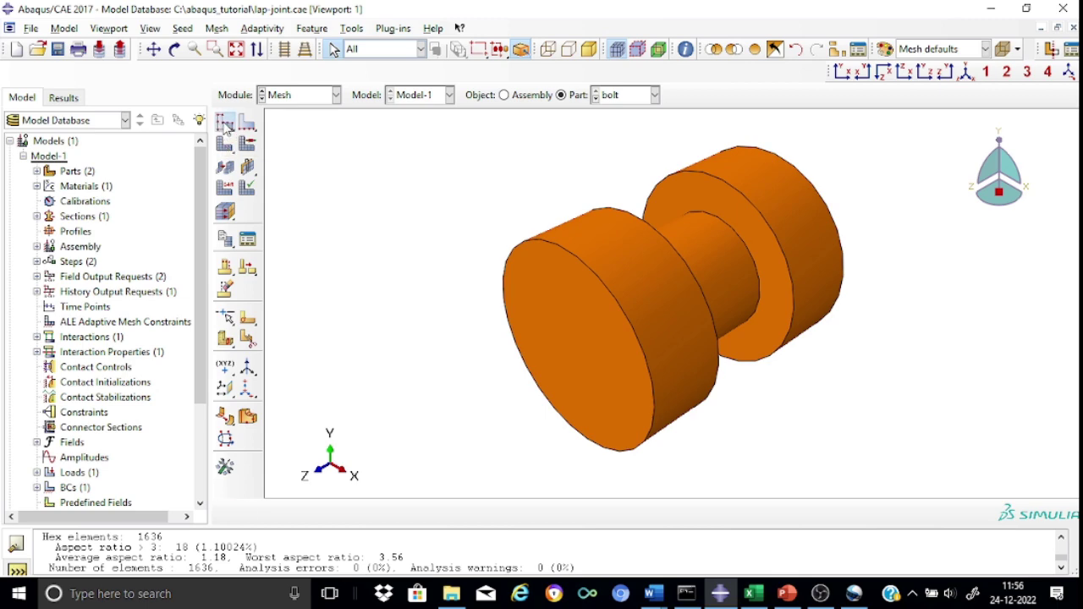
click(174, 218)
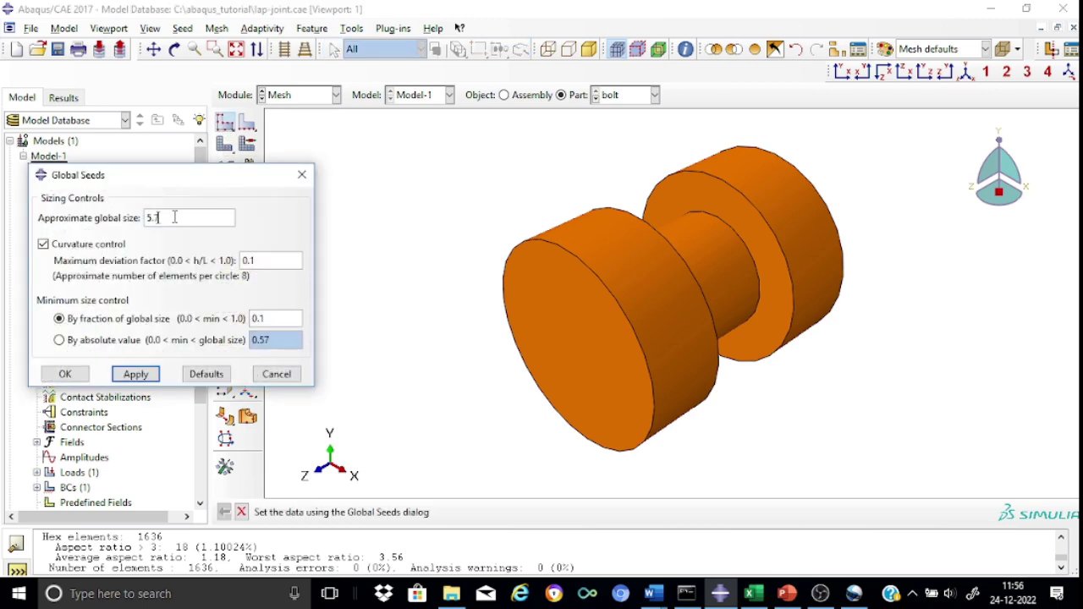
key(BackSpace)
key(BackSpace)
key(BackSpace)
text(3)
click(65, 373)
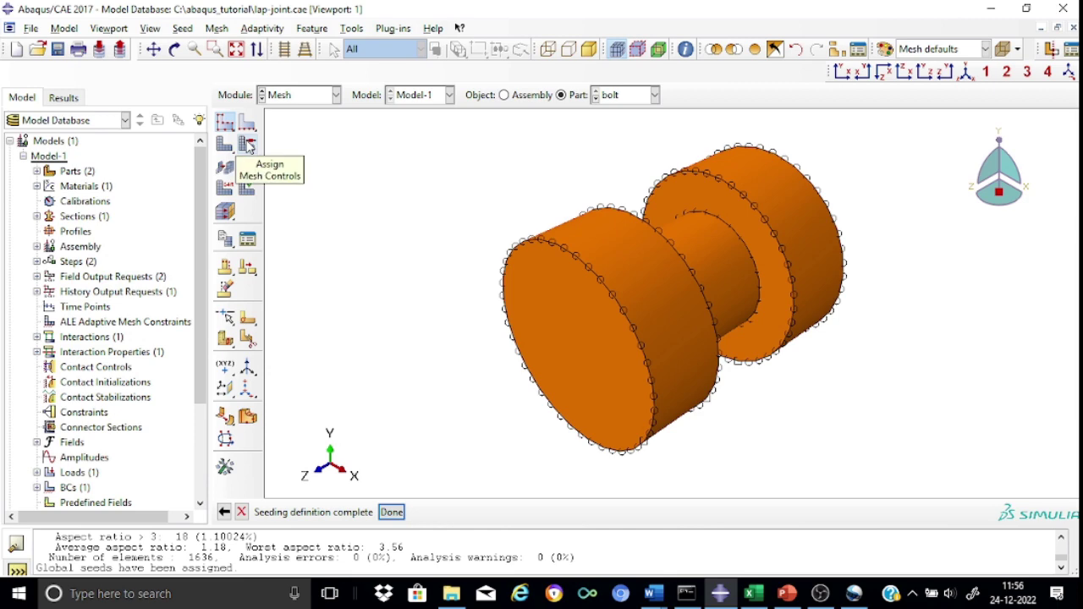
- Set the bolt's mesh controls to Tet elements with the Free technique and the default algorithm
click(247, 144)
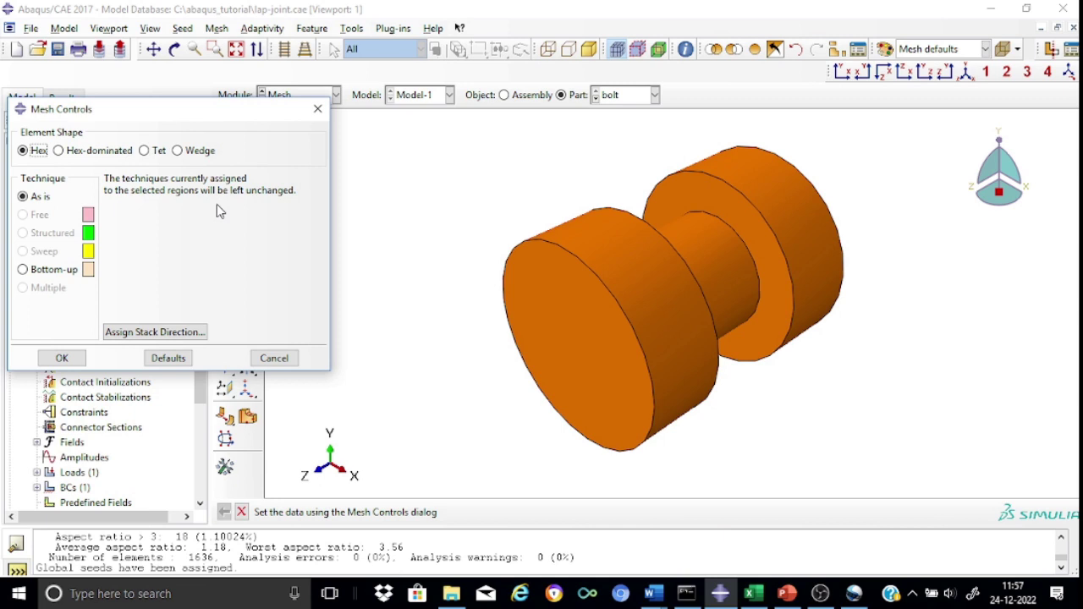
click(145, 151)
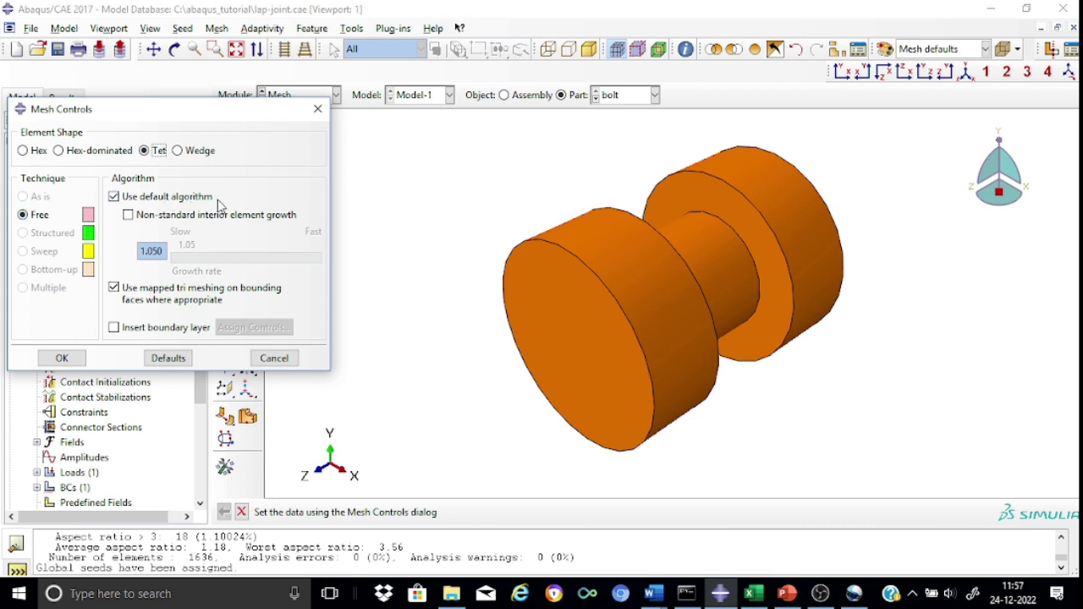
click(66, 359)
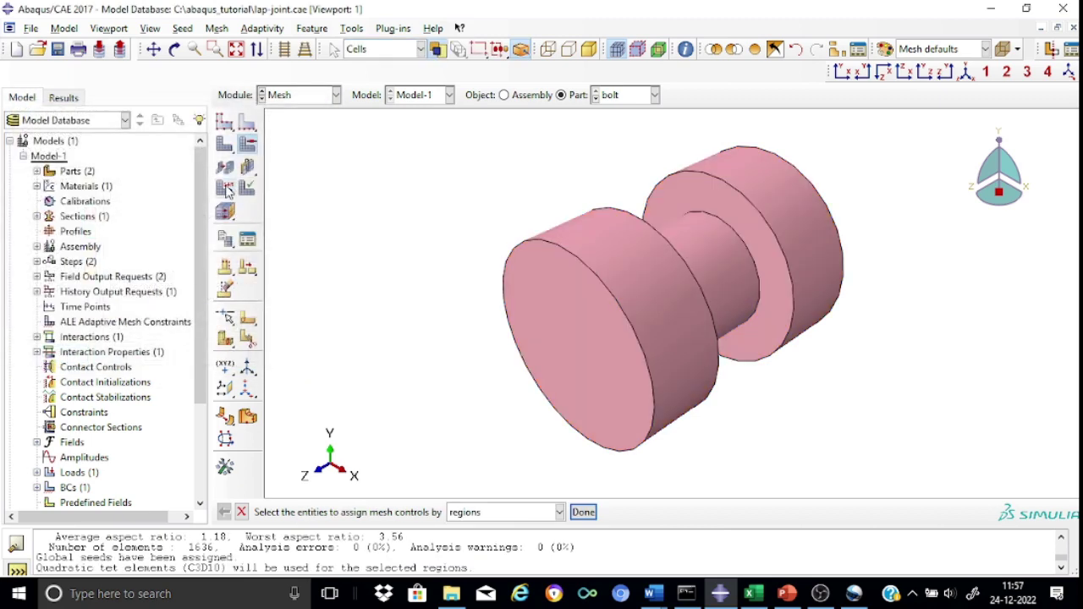
- Assign the whole bolt the Standard linear 3D Stress element type C3D4
click(226, 190)
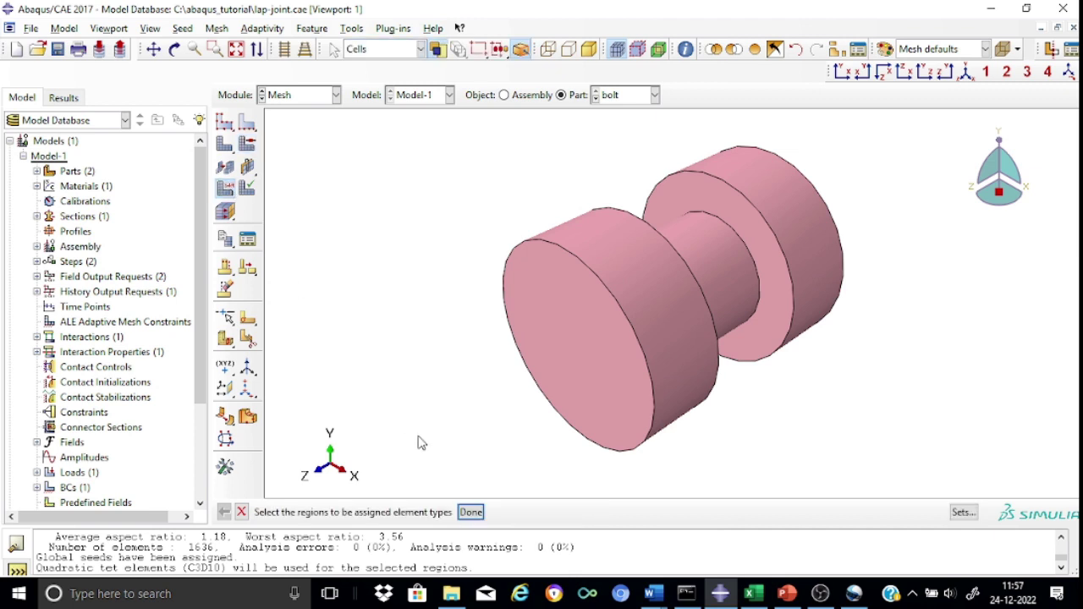
drag(457, 125, 947, 467)
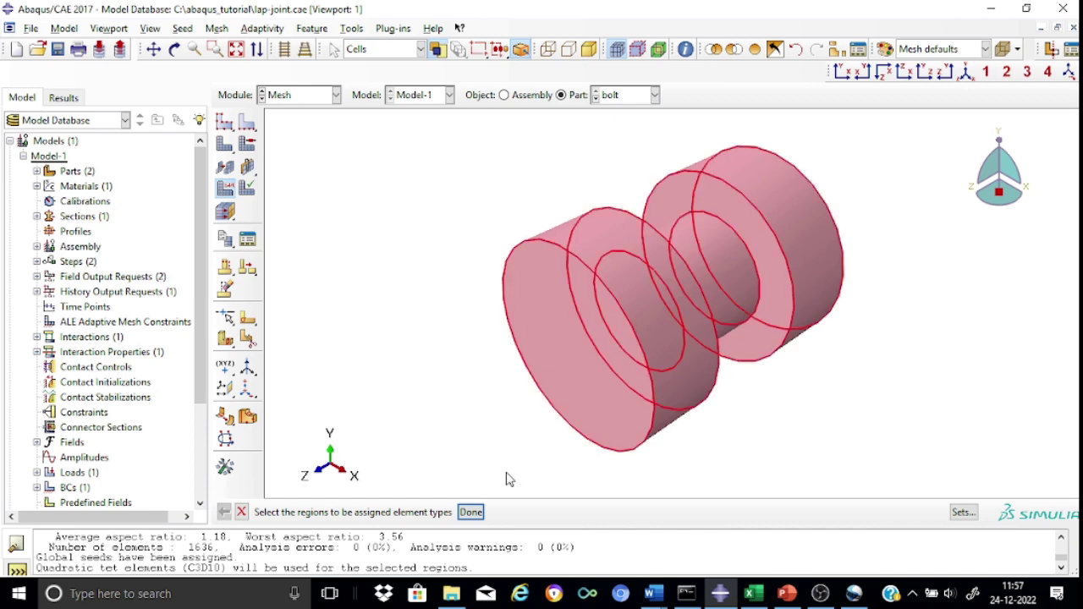
click(470, 512)
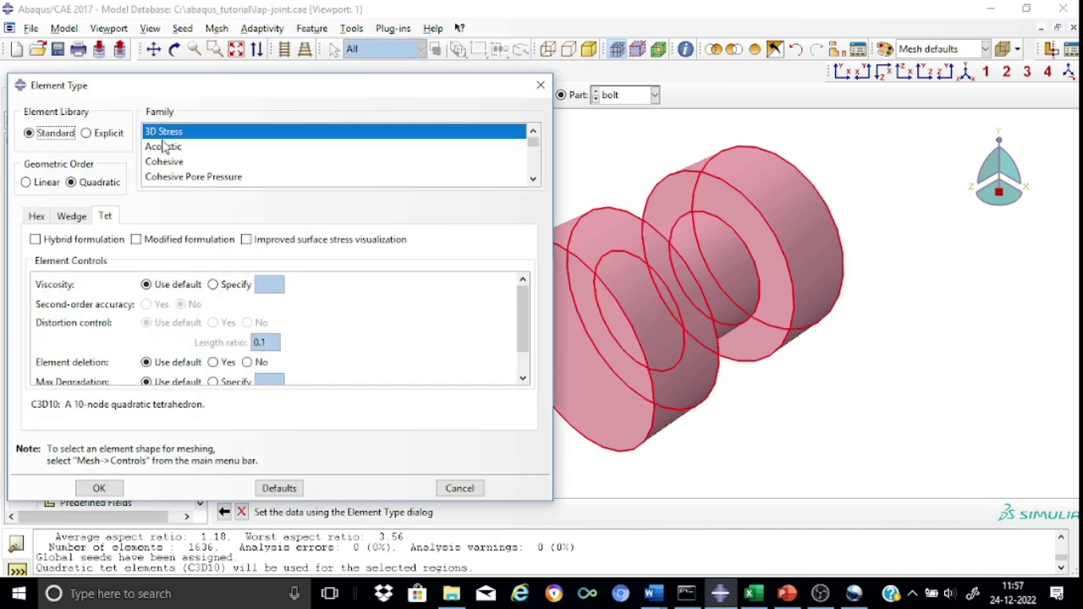
click(26, 188)
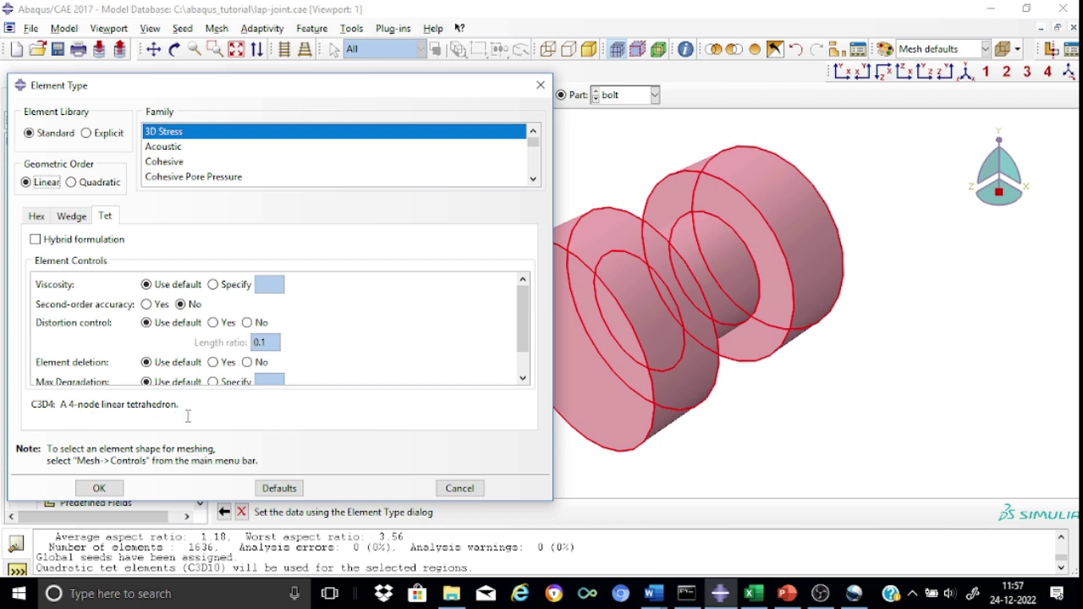
click(100, 488)
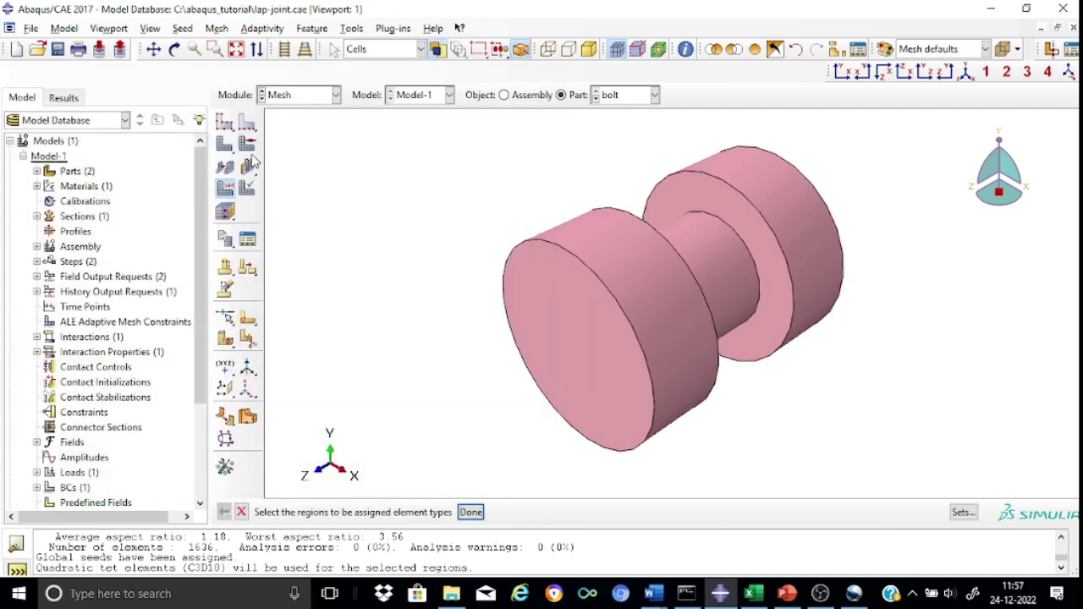
- Generate the mesh on the bolt and verify it by highlighting elements with an aspect ratio greater than 3
click(225, 146)
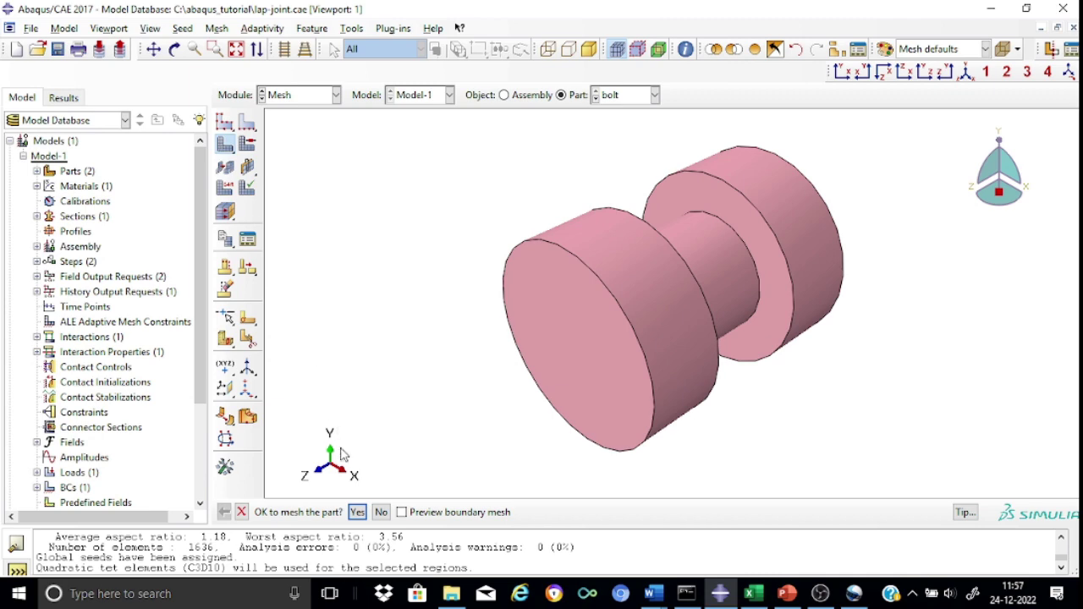
click(356, 516)
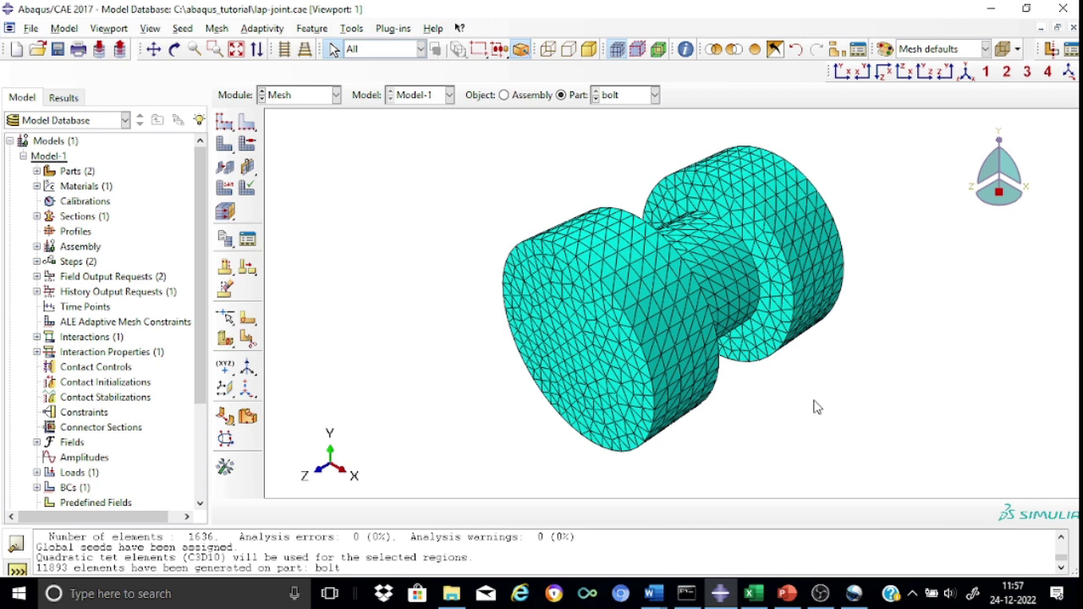
click(249, 188)
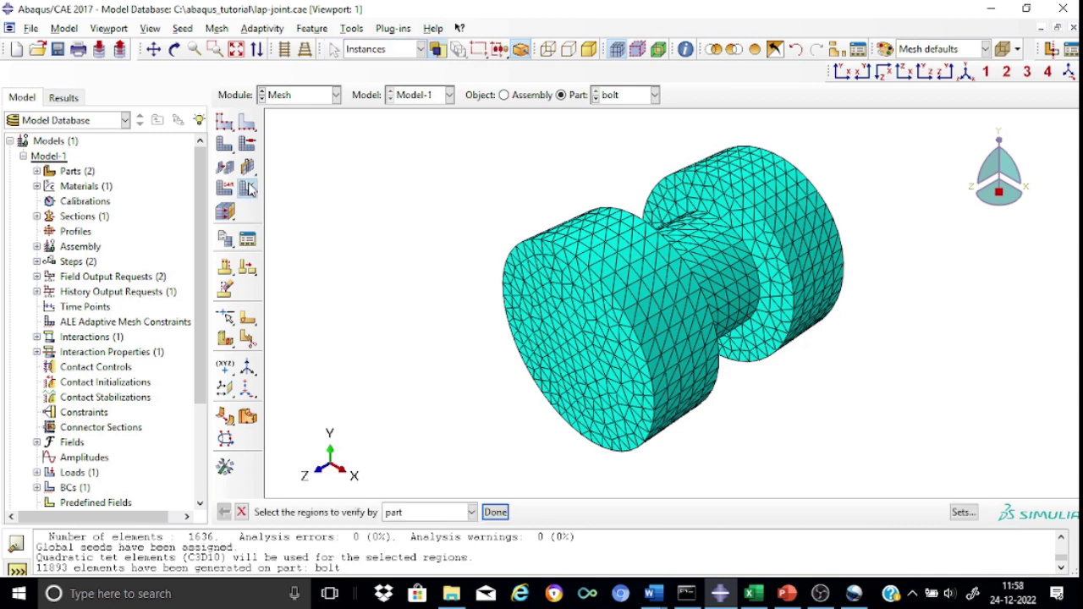
drag(431, 127, 889, 466)
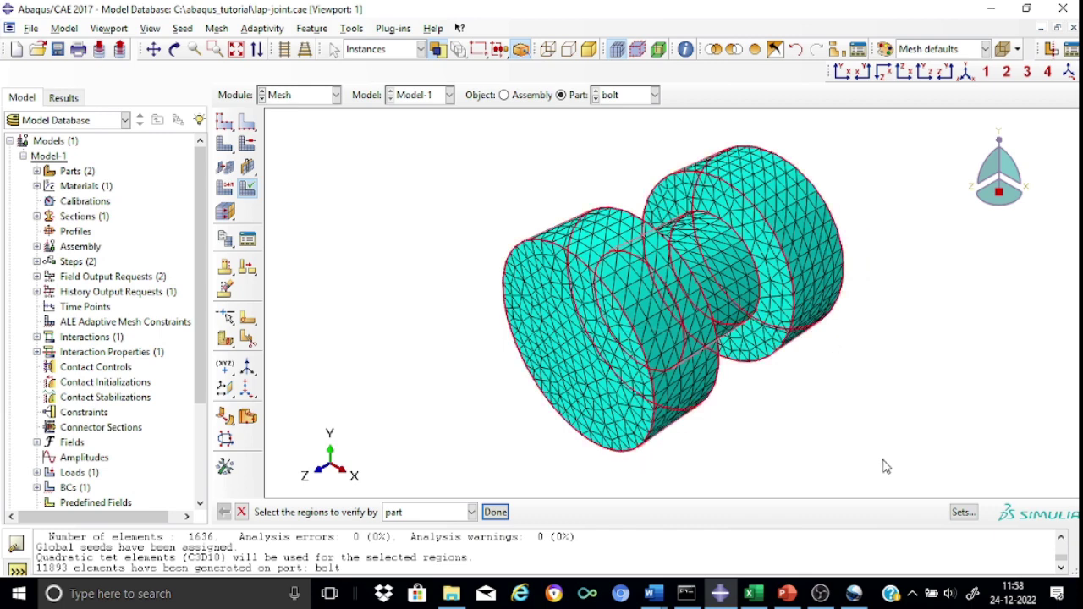
click(496, 512)
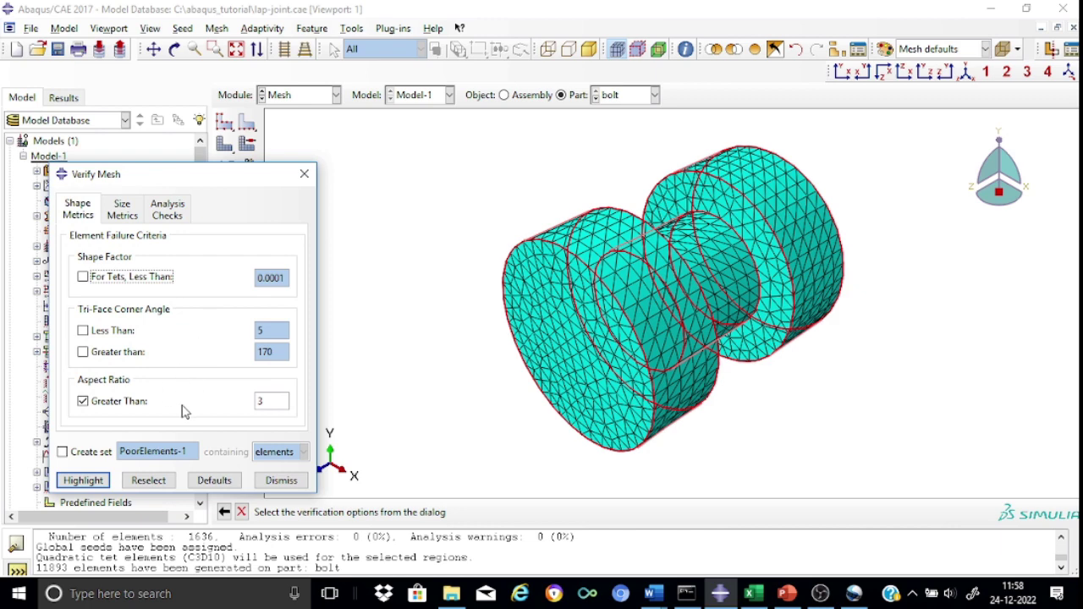
click(83, 480)
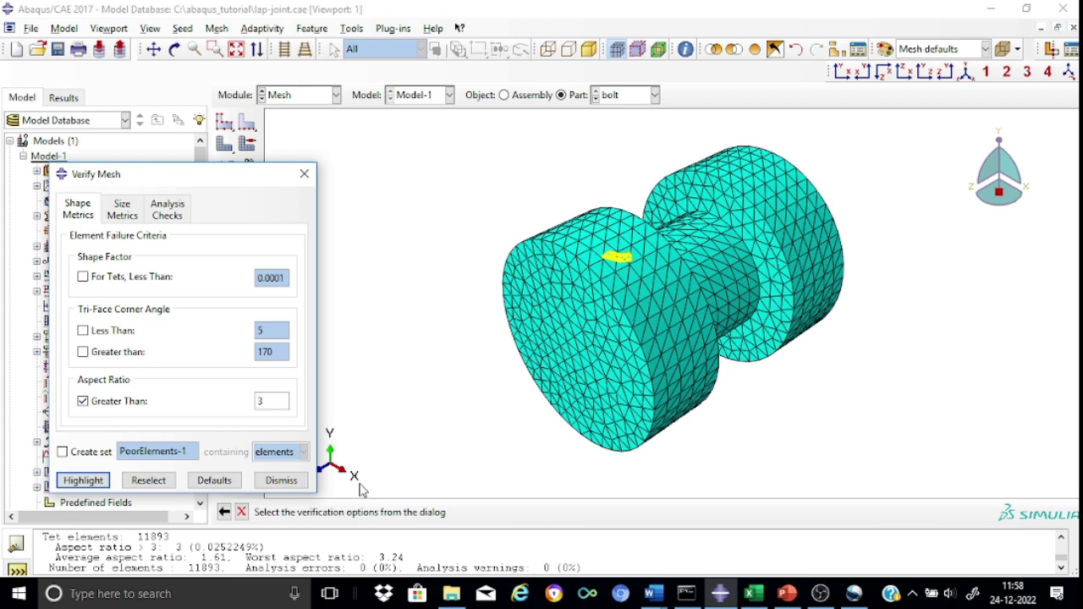
click(303, 175)
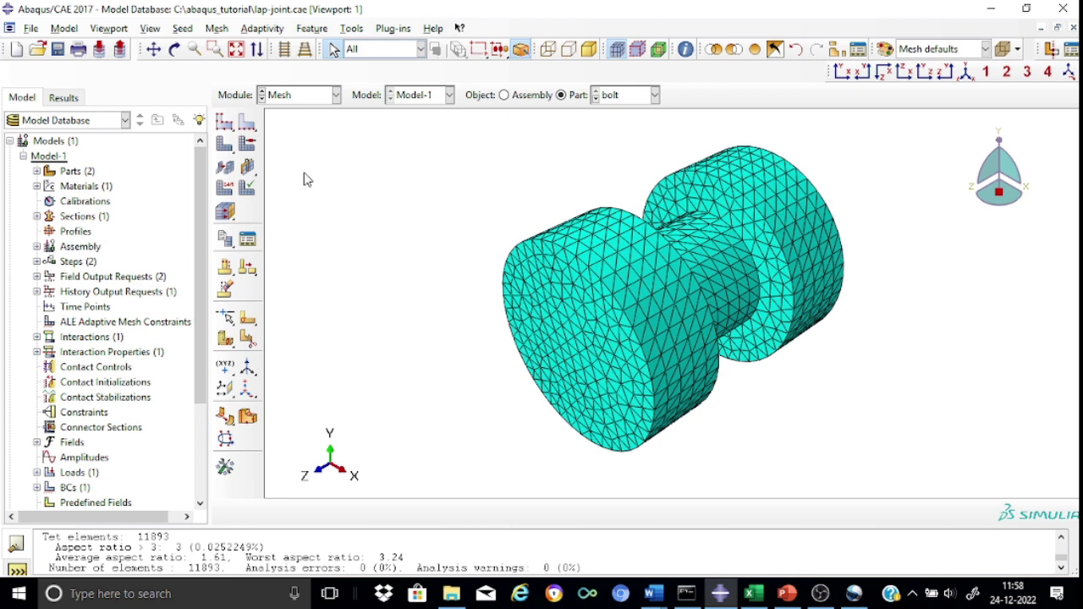
- Create a full analysis job named Job-lap from Model-1, run in the background and submitted immediately
click(335, 95)
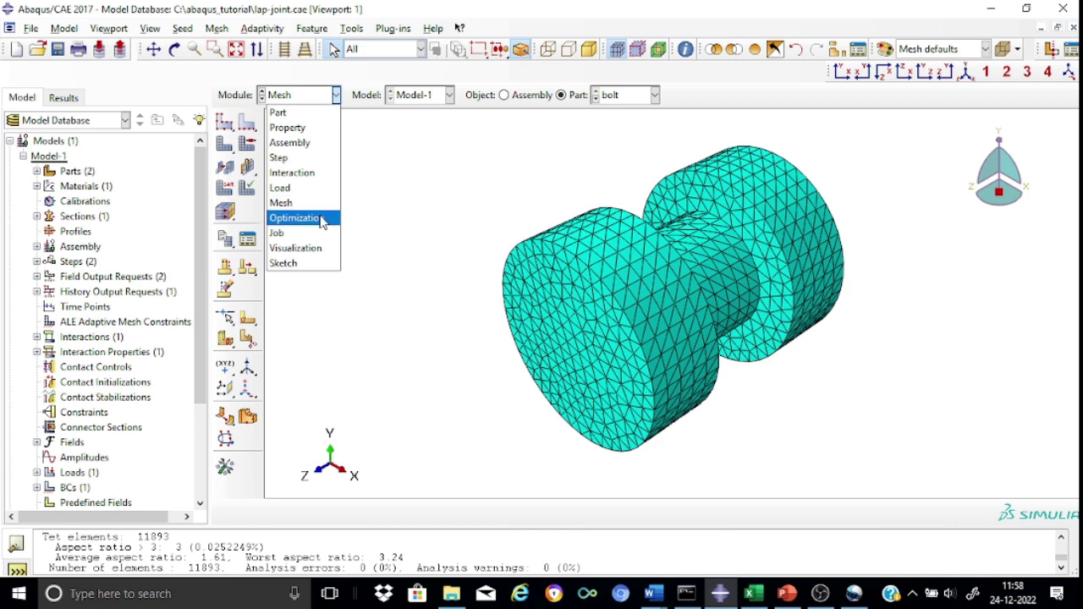
click(290, 233)
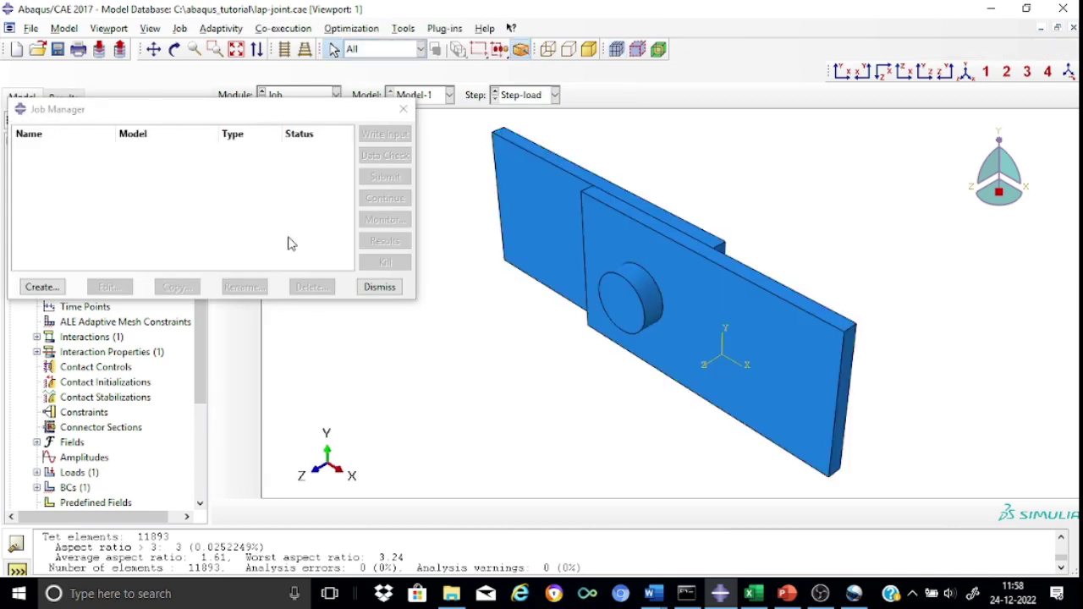
click(56, 288)
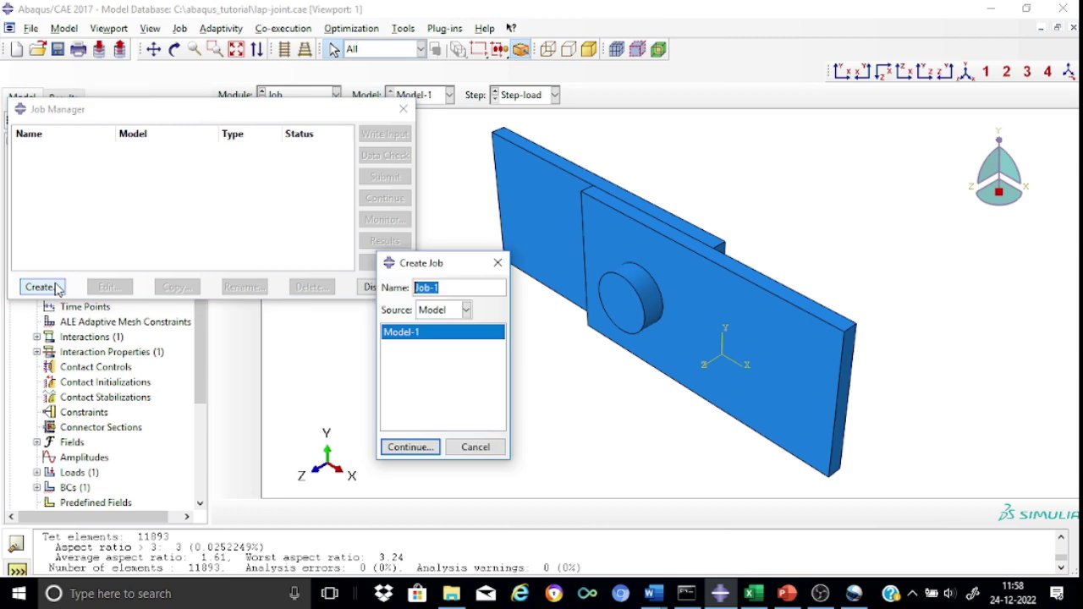
click(455, 286)
key(BackSpace)
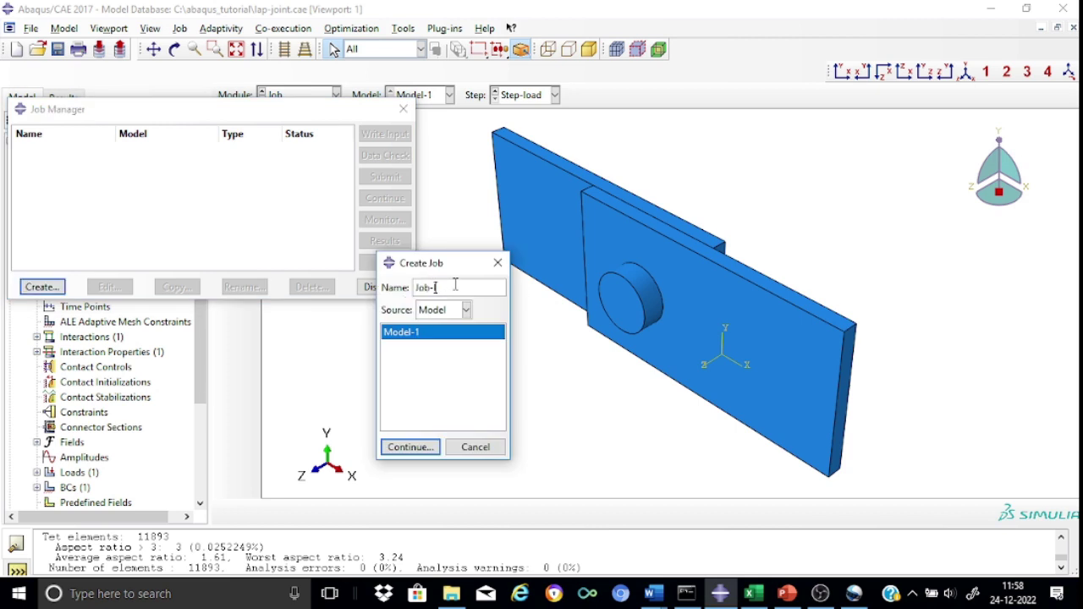
text(lap)
click(424, 449)
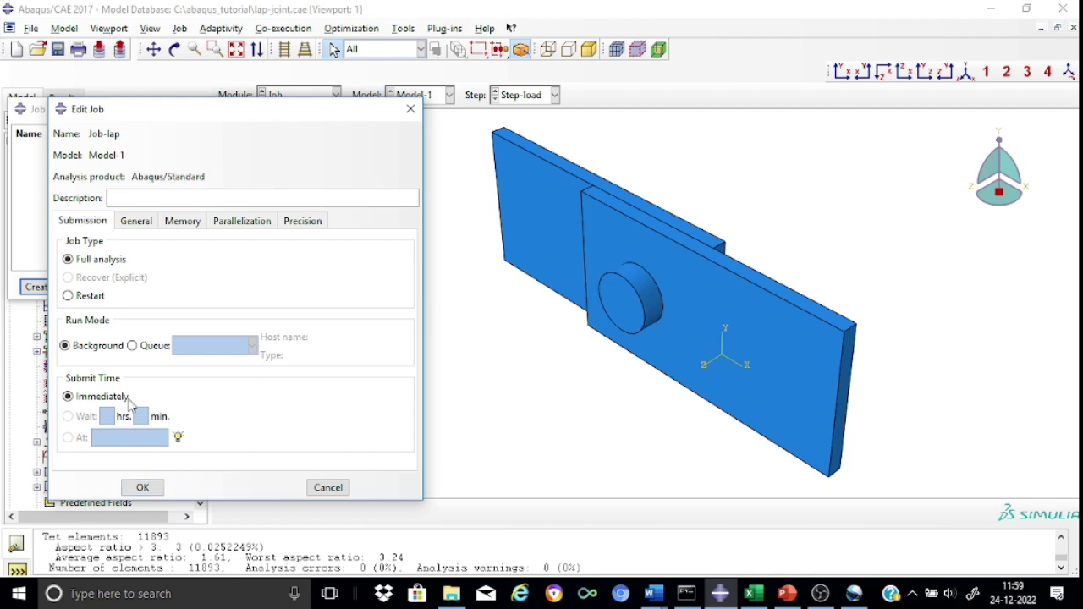
click(140, 488)
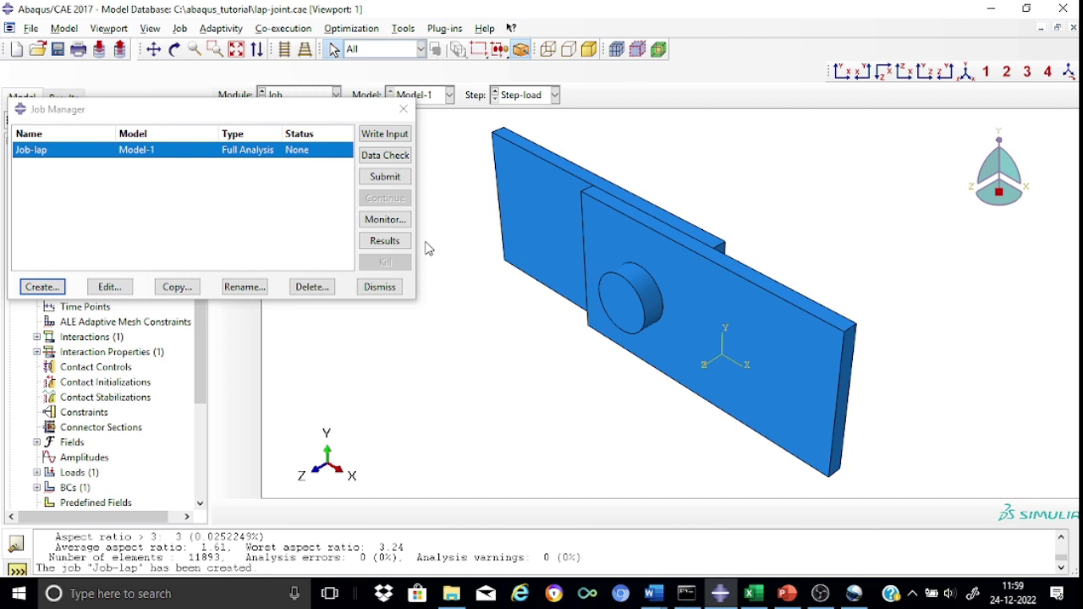
click(990, 14)
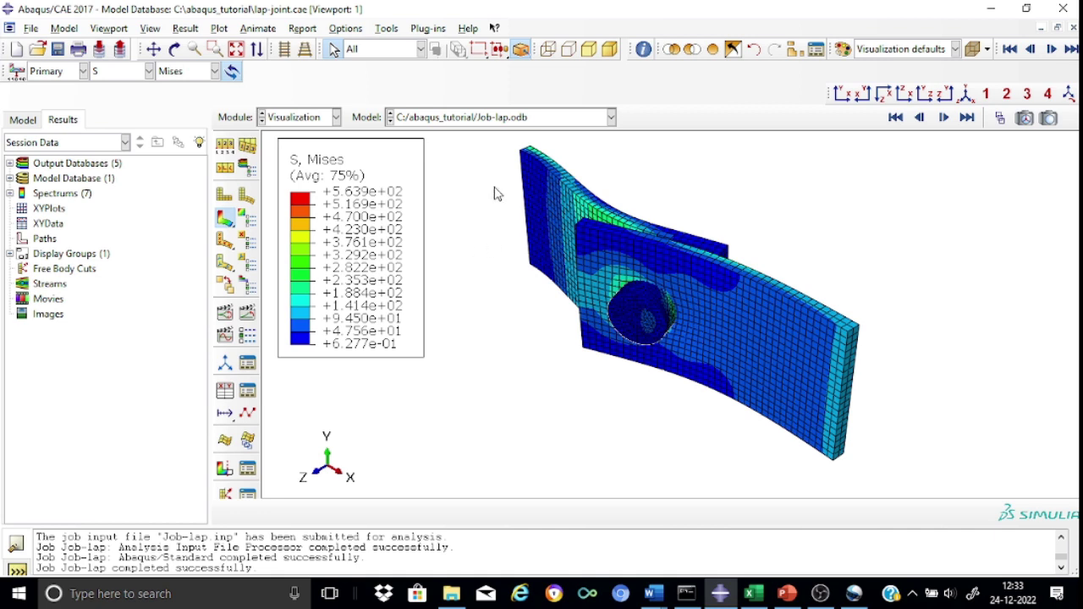
click(674, 252)
click(779, 322)
click(225, 169)
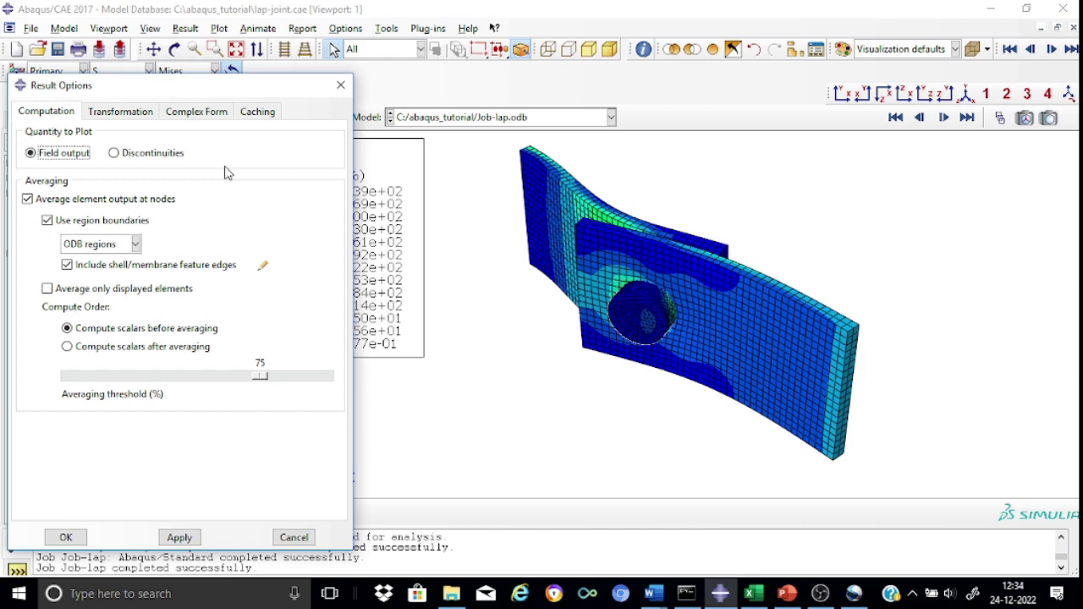
click(340, 85)
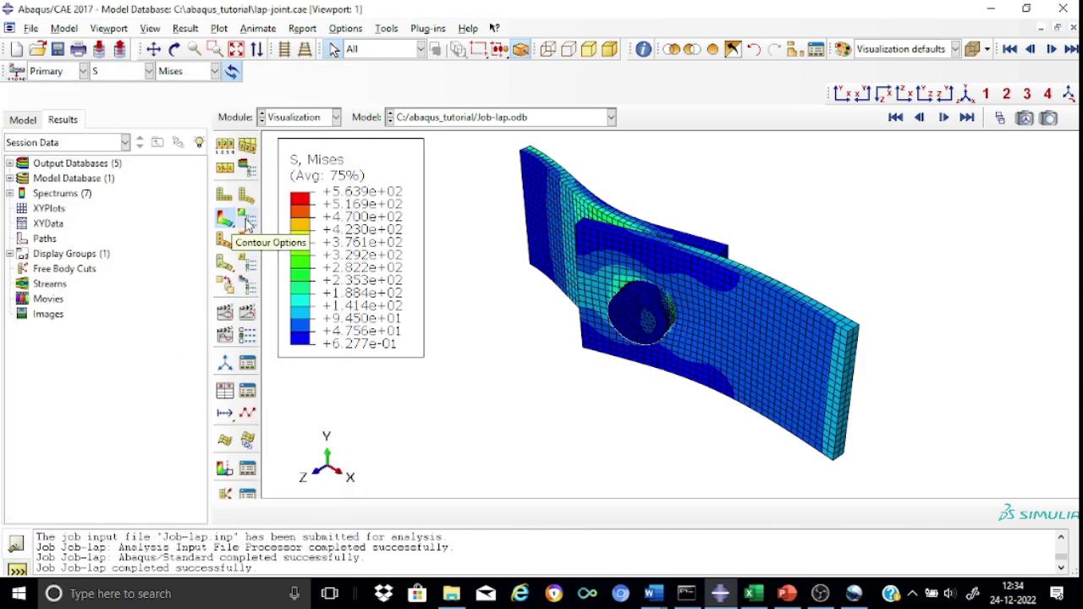
click(246, 222)
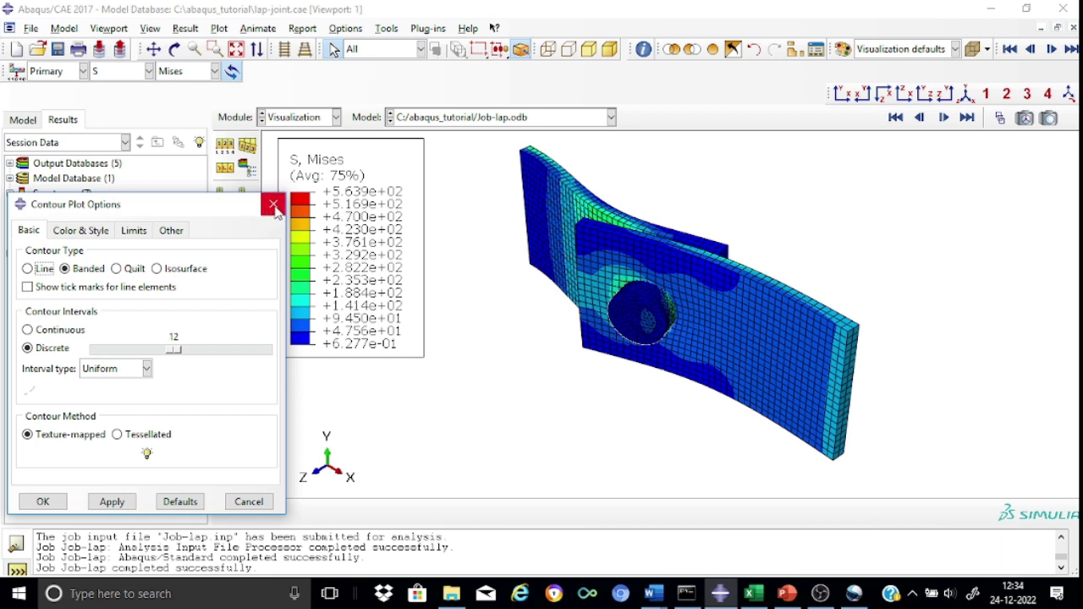
click(273, 205)
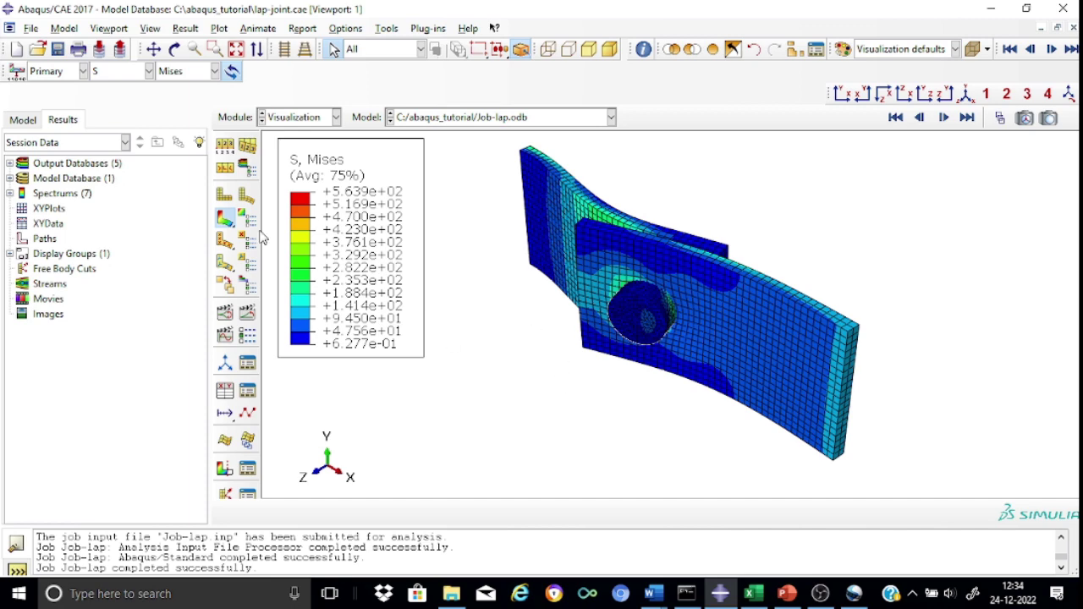
click(226, 168)
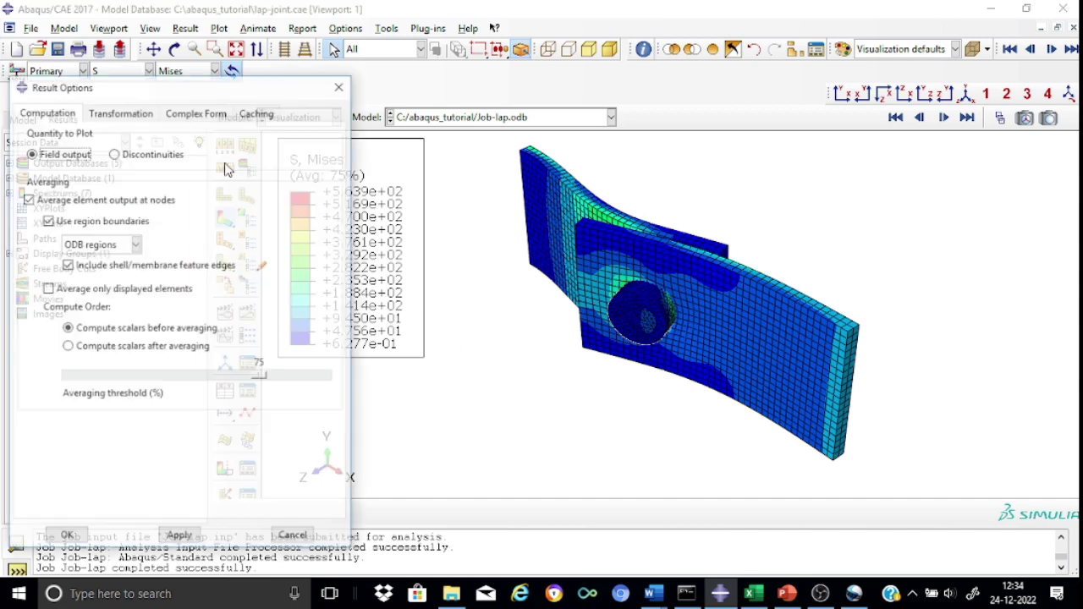
click(341, 87)
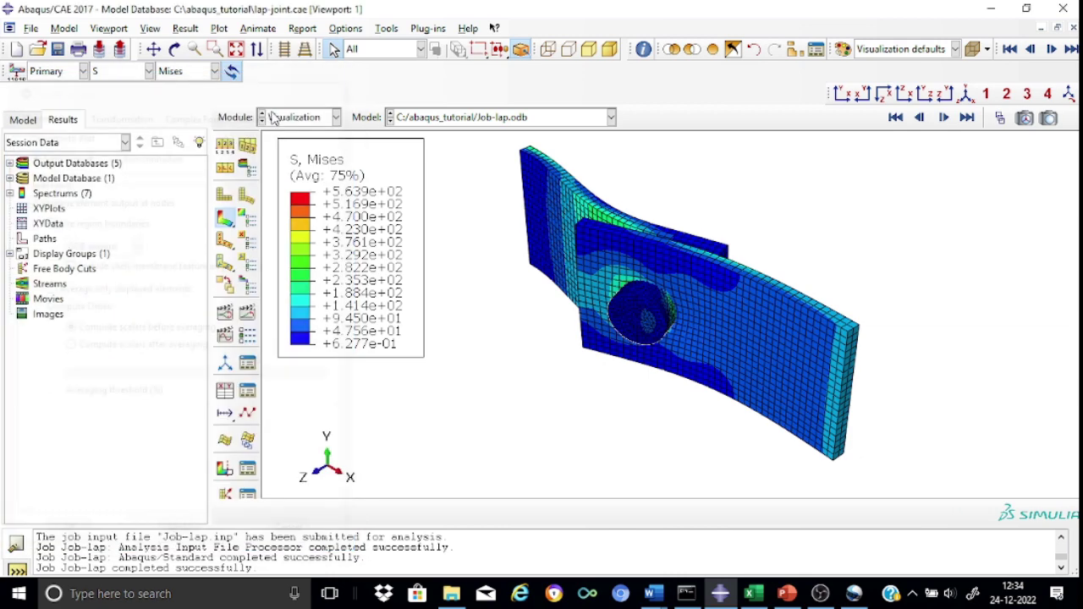
- Preview the Mises stress contour plot with only feature edges visible and restore the exterior edges
click(225, 145)
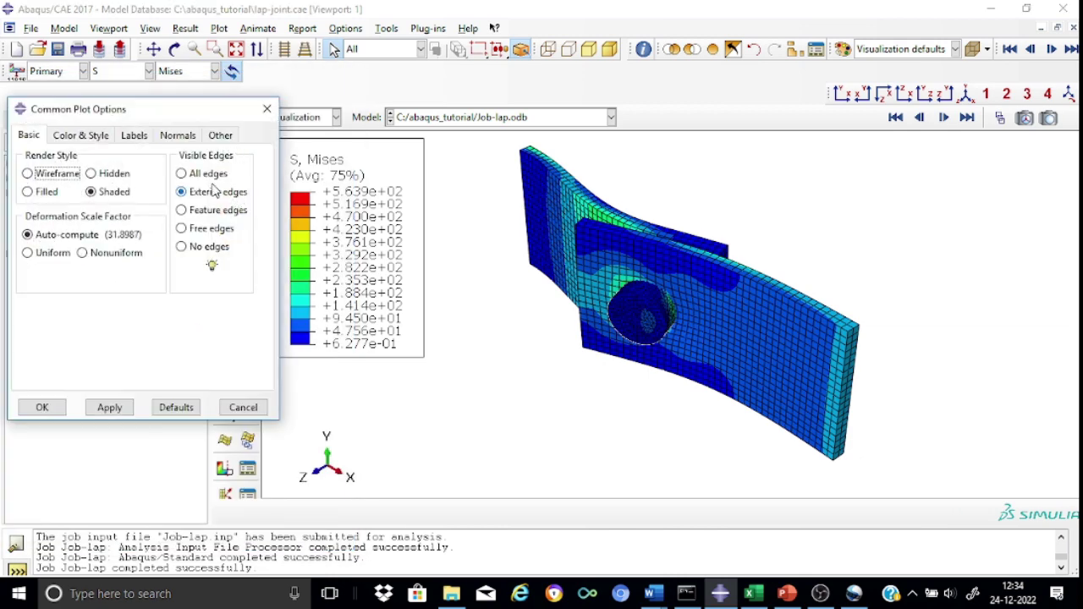
drag(165, 115, 193, 170)
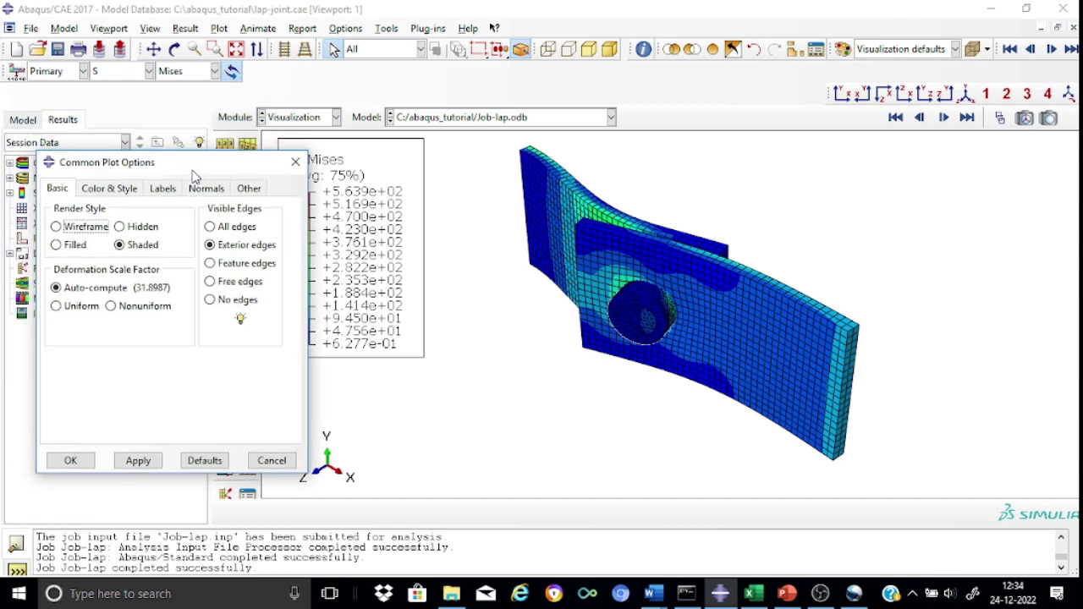
click(210, 265)
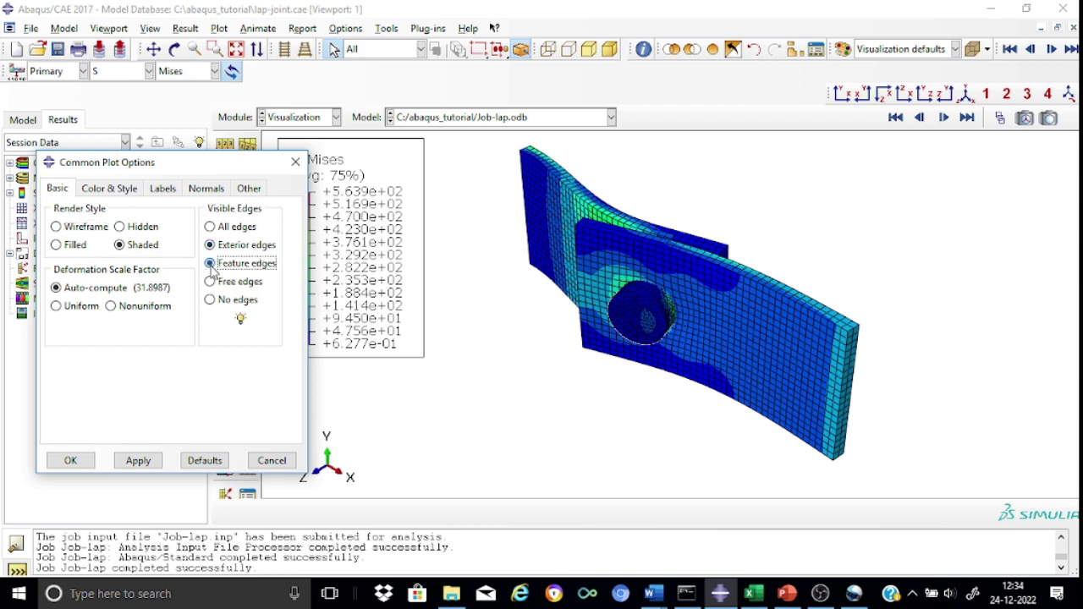
click(137, 461)
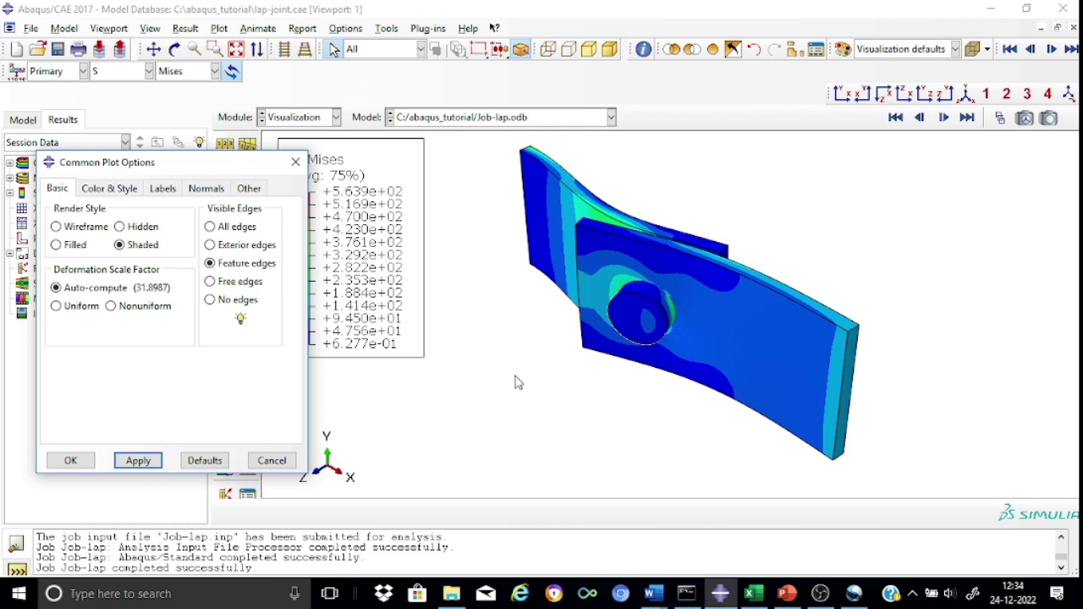
click(233, 247)
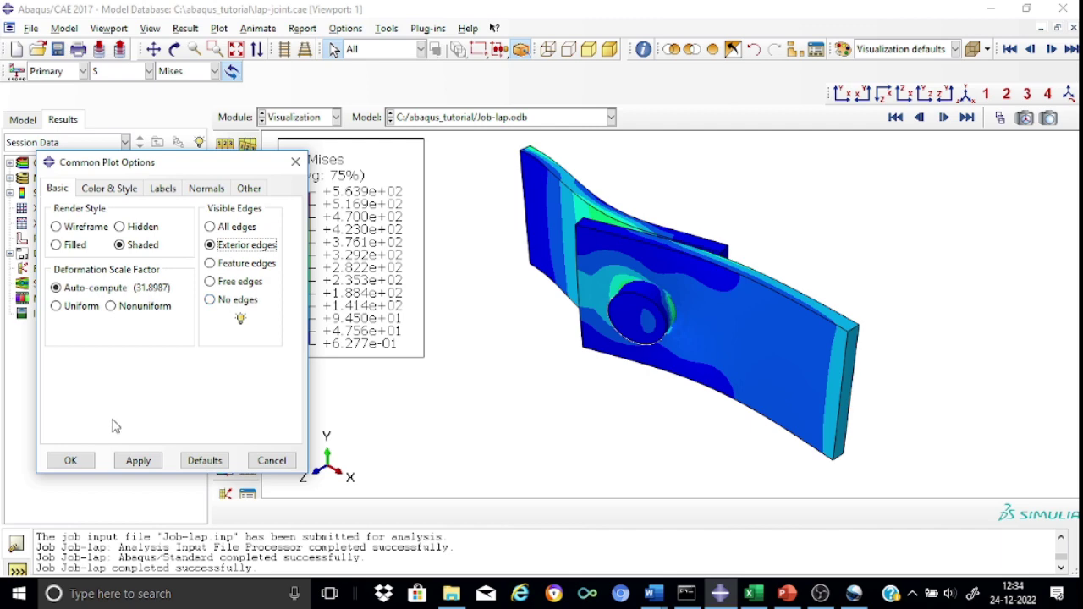
click(73, 460)
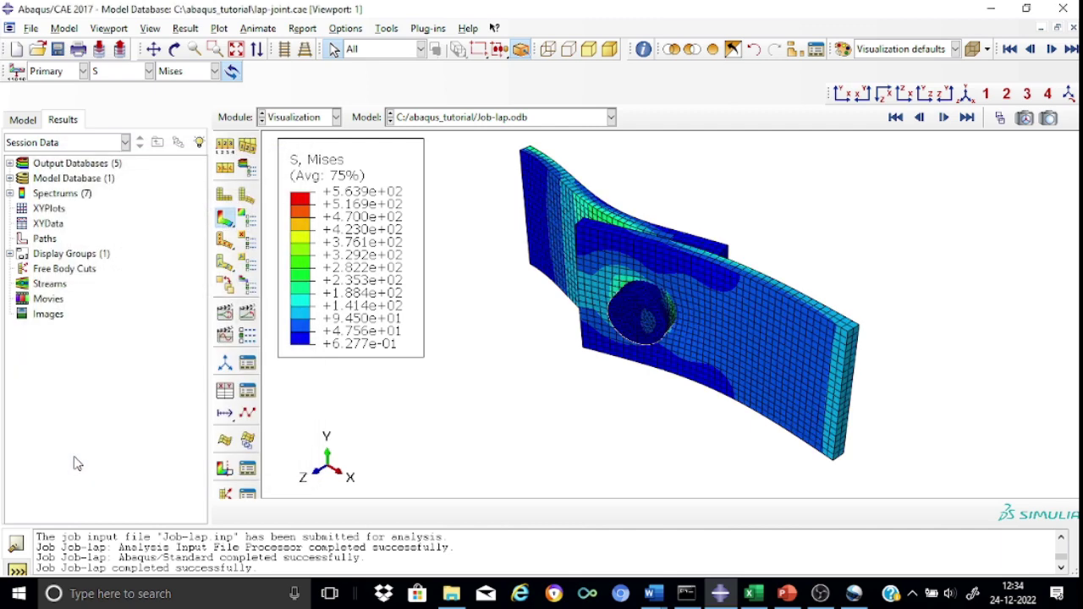
- Remove the PLATE-2.SET-5 element set from the displayed model to examine the Mises stress on the other plate
click(701, 294)
click(648, 350)
click(729, 246)
scroll(729, 251, up, 3)
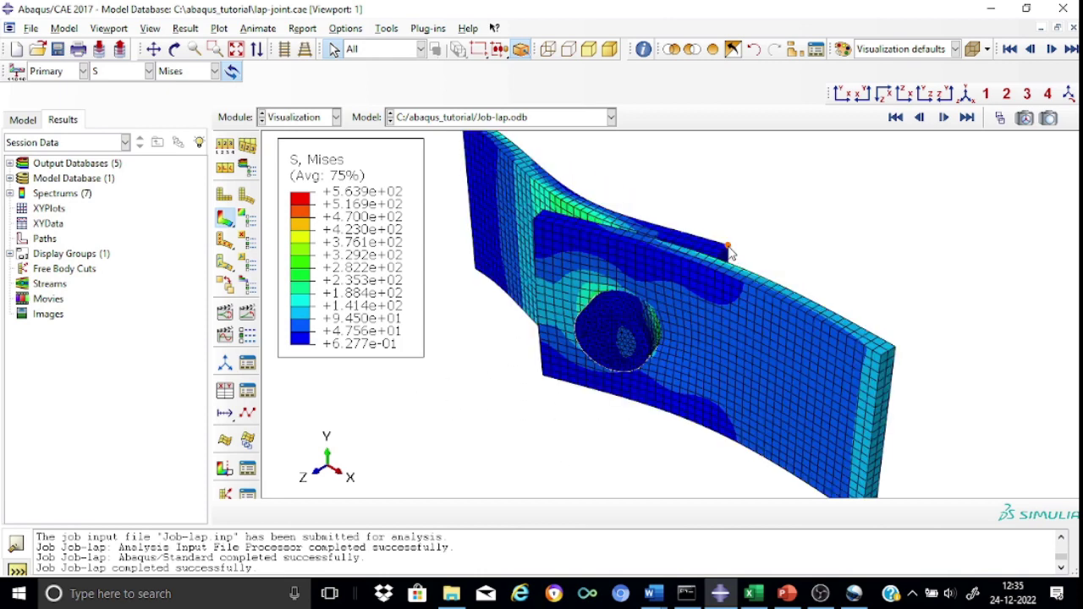
click(791, 55)
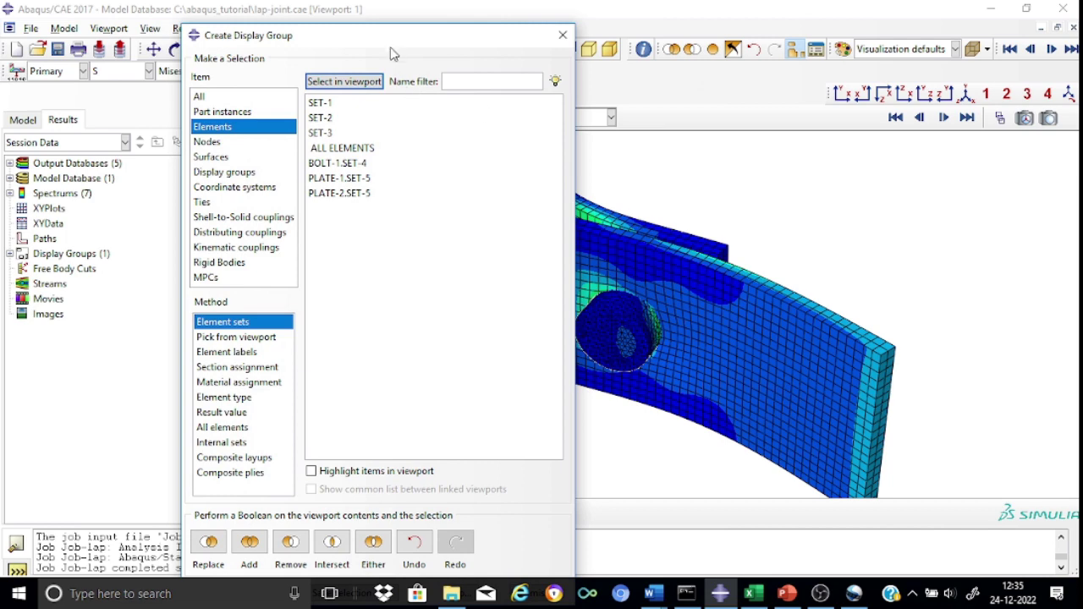
drag(392, 48, 309, 75)
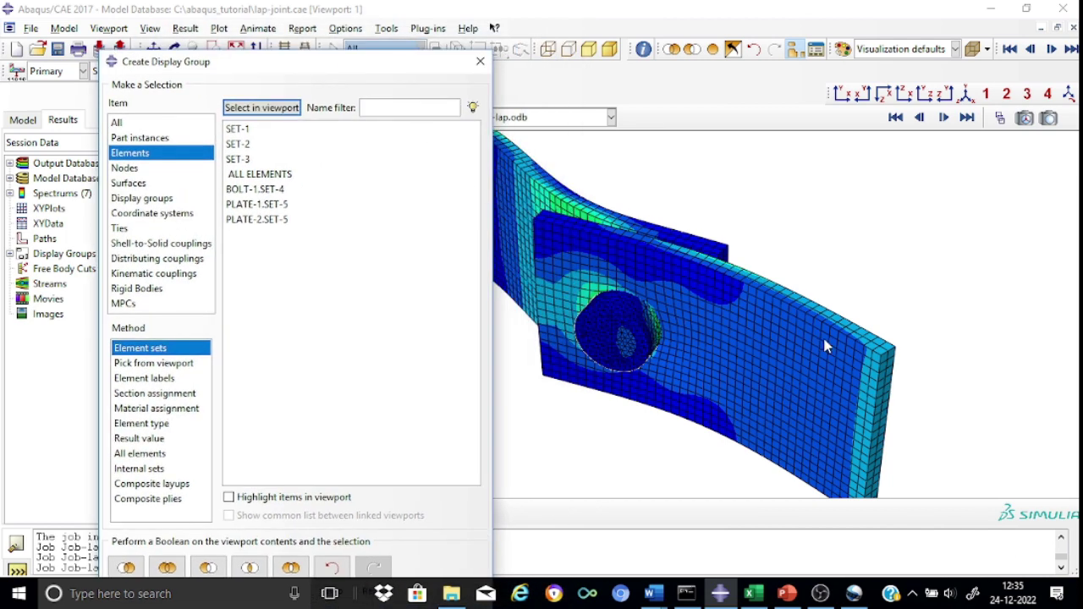
click(241, 222)
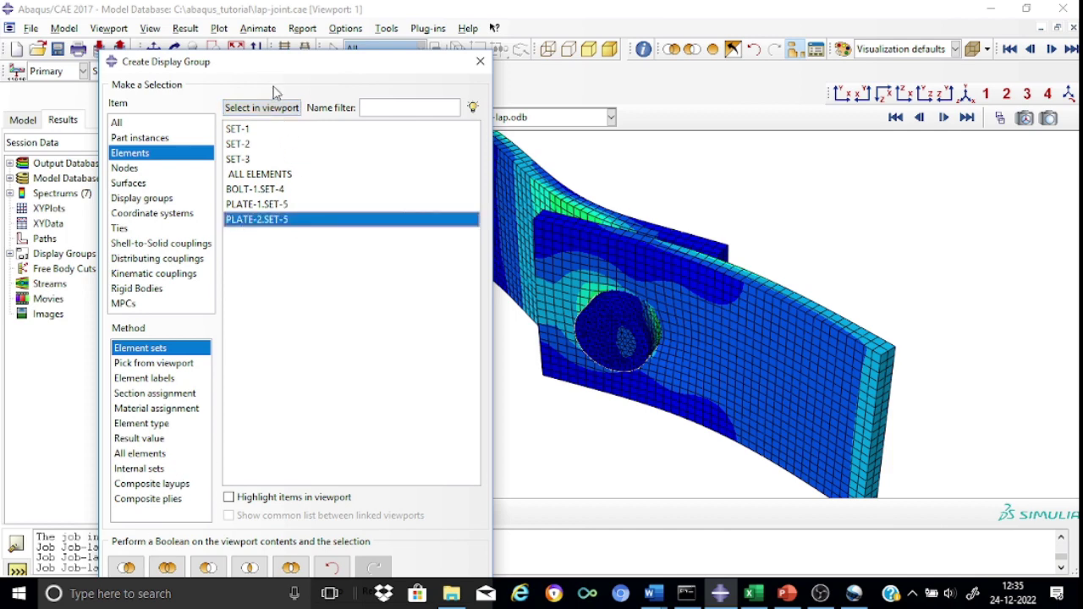
drag(272, 66, 268, 17)
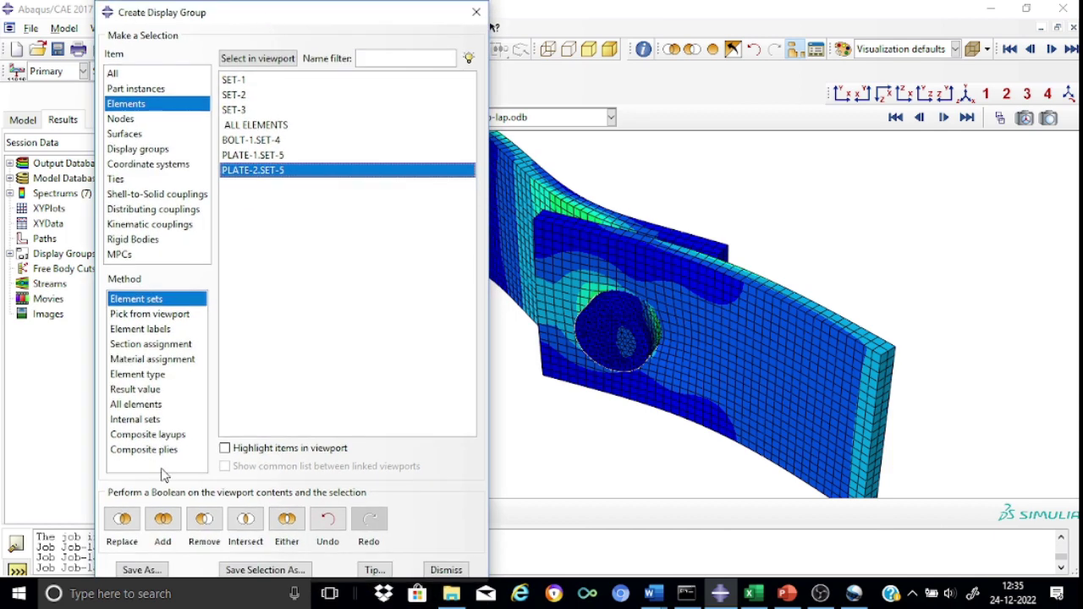
click(204, 528)
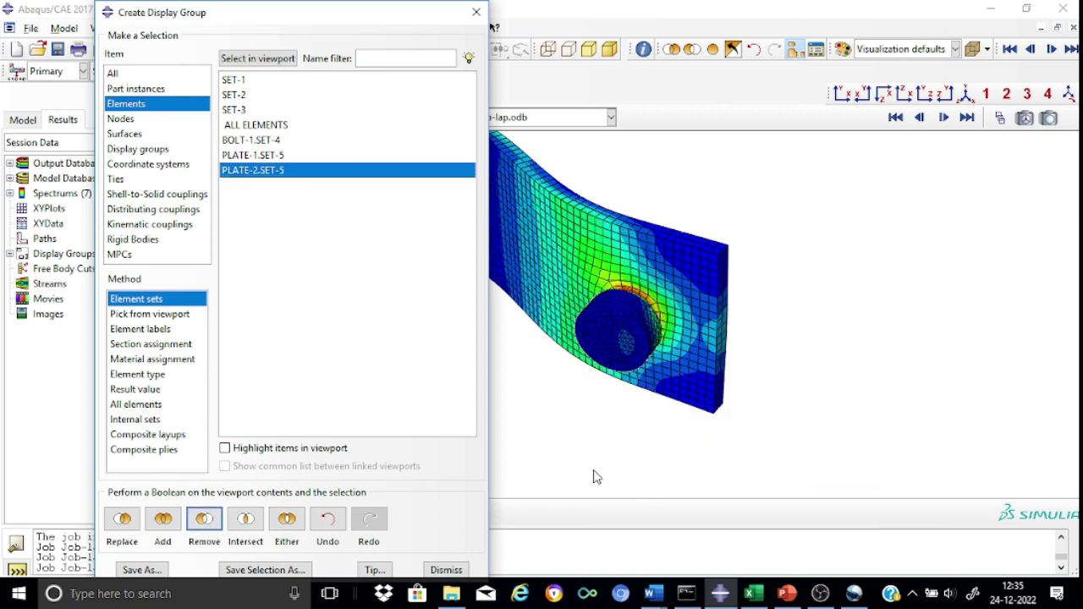
click(472, 20)
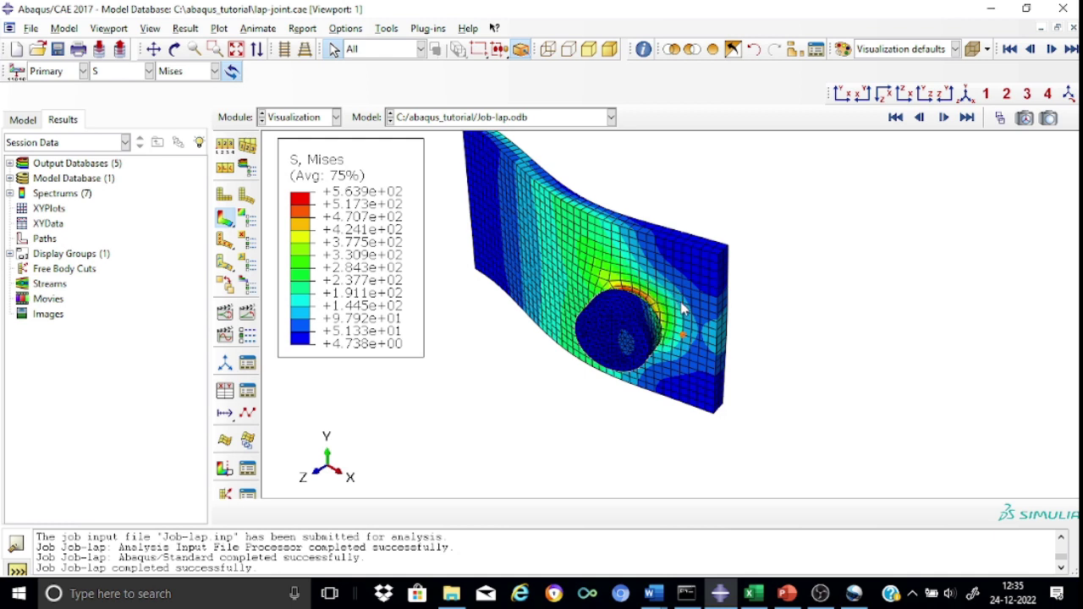
- Remove the PLATE-1.SET-5 element set from the displayed model and inspect the Mises stress around the isolated bolt's shank
click(592, 248)
click(687, 382)
click(793, 50)
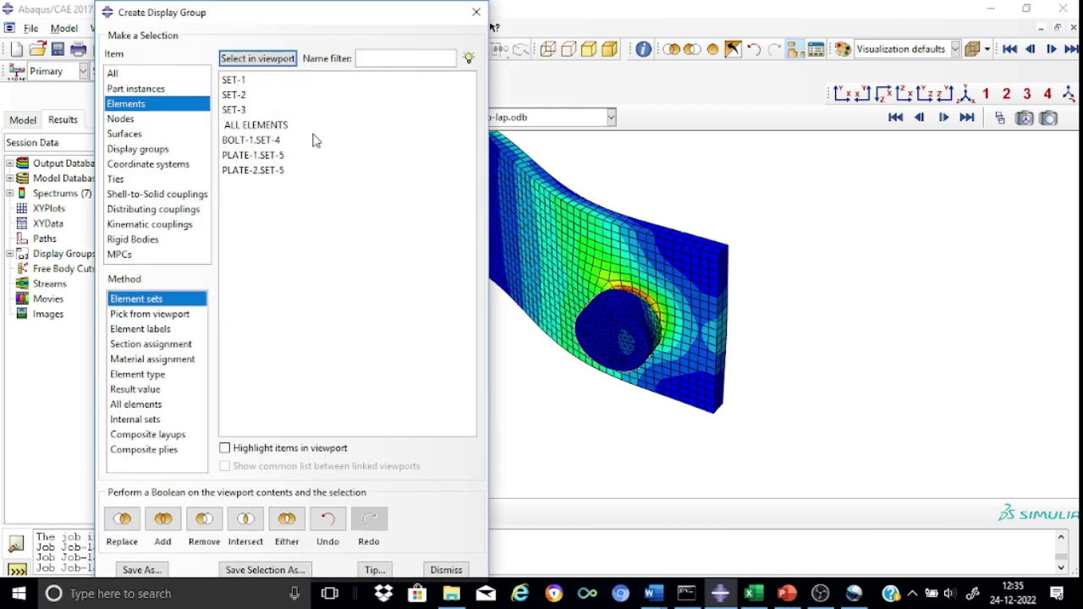
click(275, 158)
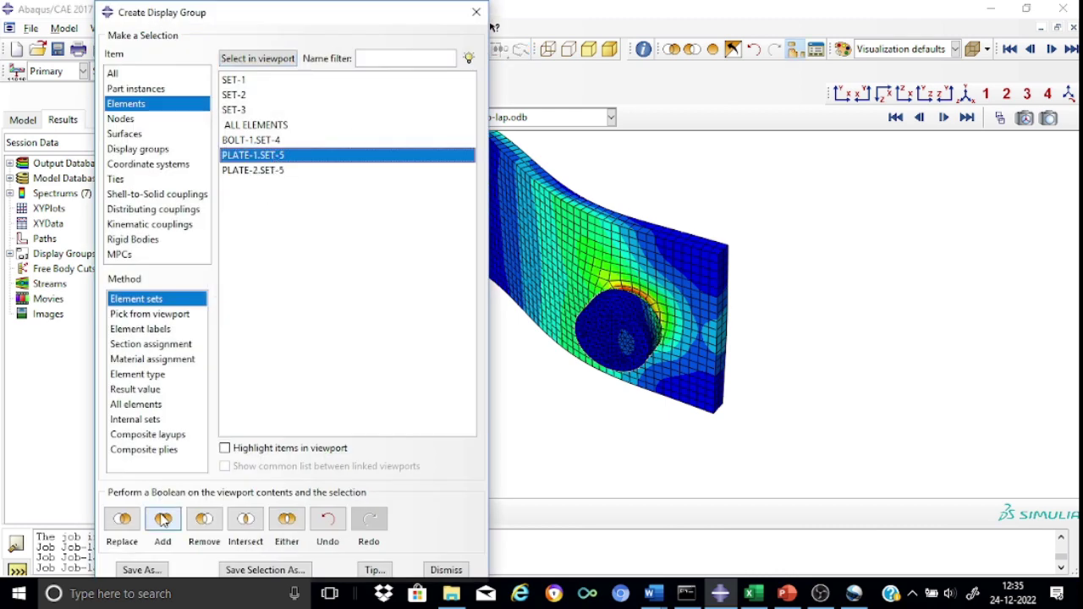
click(203, 527)
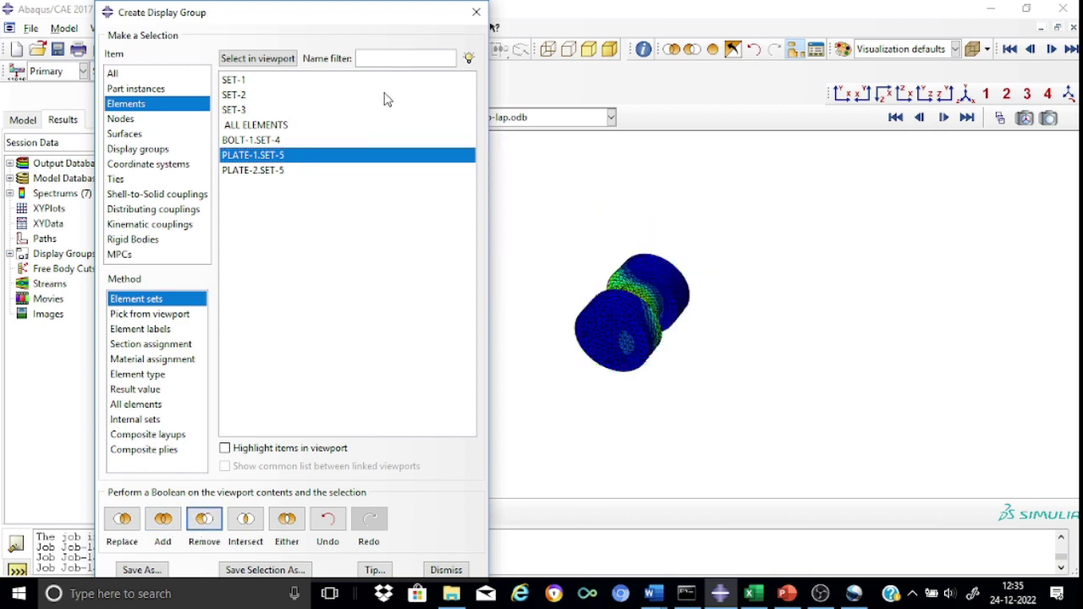
click(478, 12)
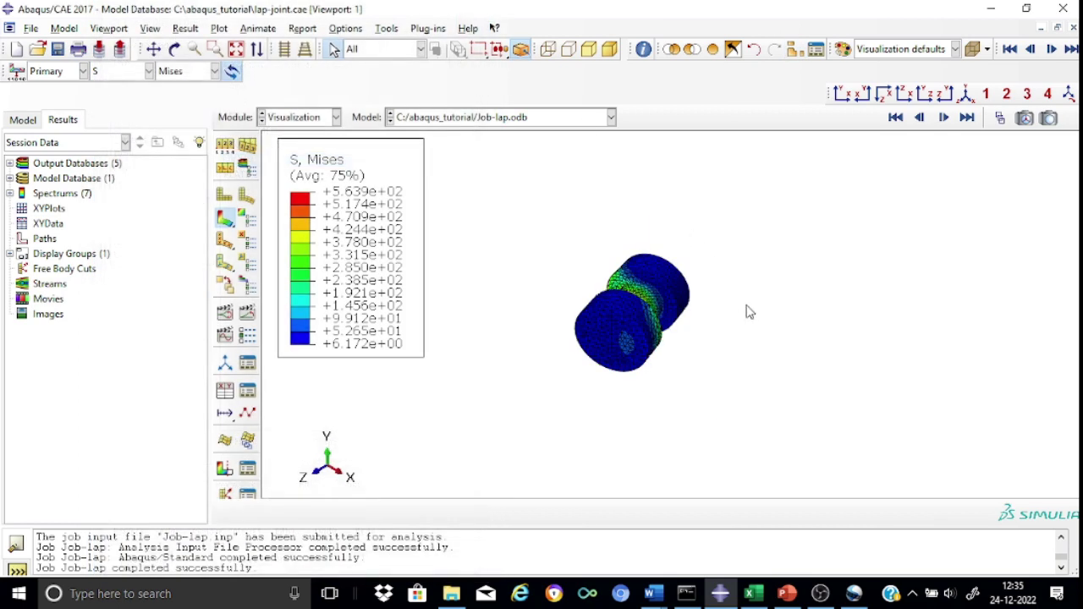
scroll(707, 323, down, 2)
scroll(708, 324, up, 5)
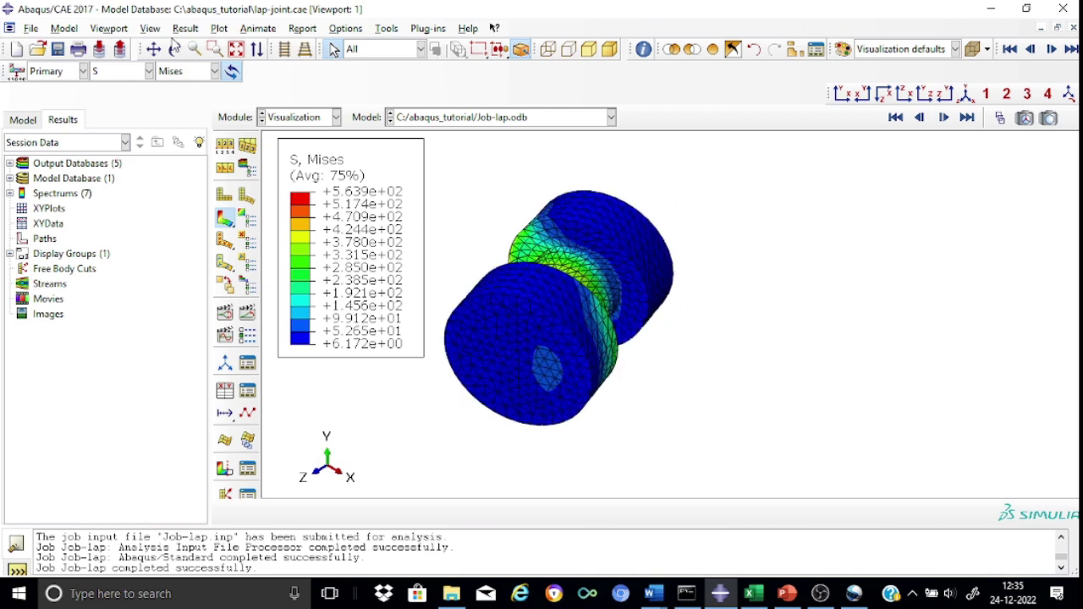
click(175, 51)
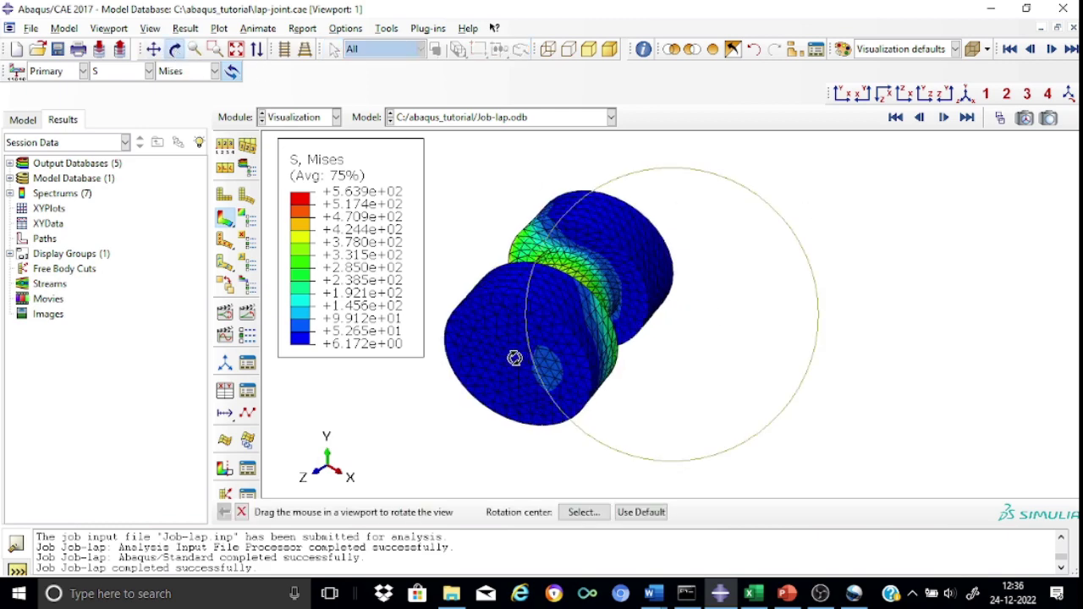
mouse_move(532, 362)
mouse_down()
mouse_move(638, 358)
mouse_move(701, 336)
mouse_up()
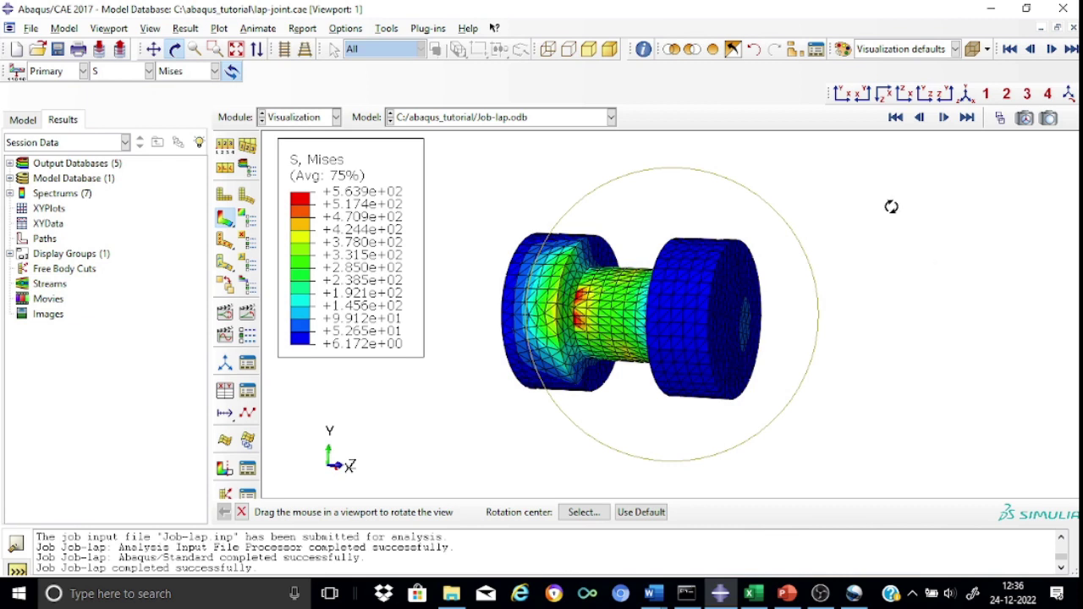
- Add ALL ELEMENTS back to the displayed model and restore the isometric view of the full joint
click(795, 49)
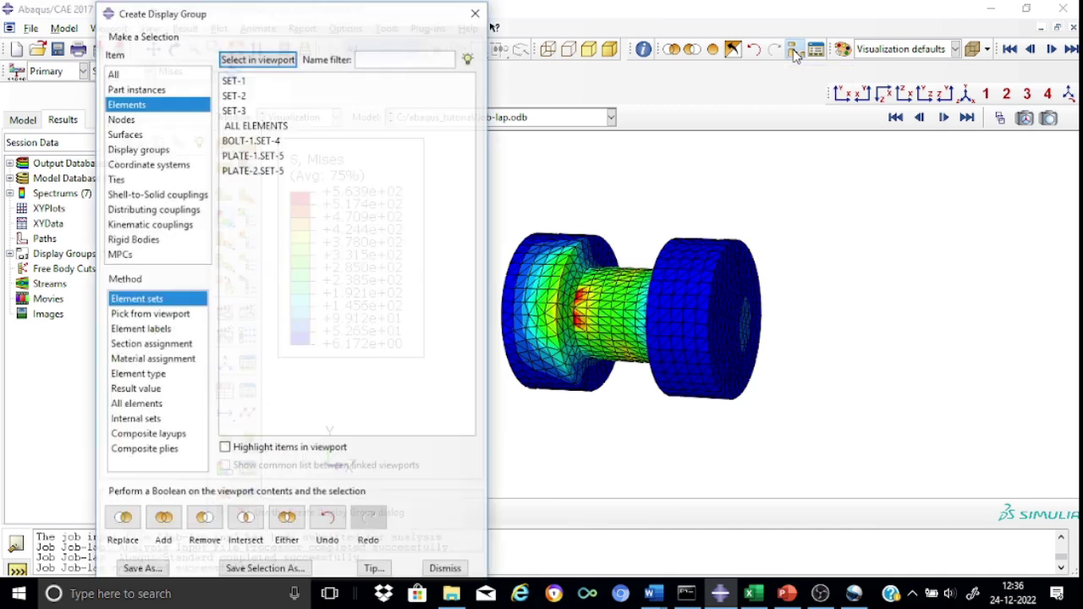
click(267, 125)
click(165, 519)
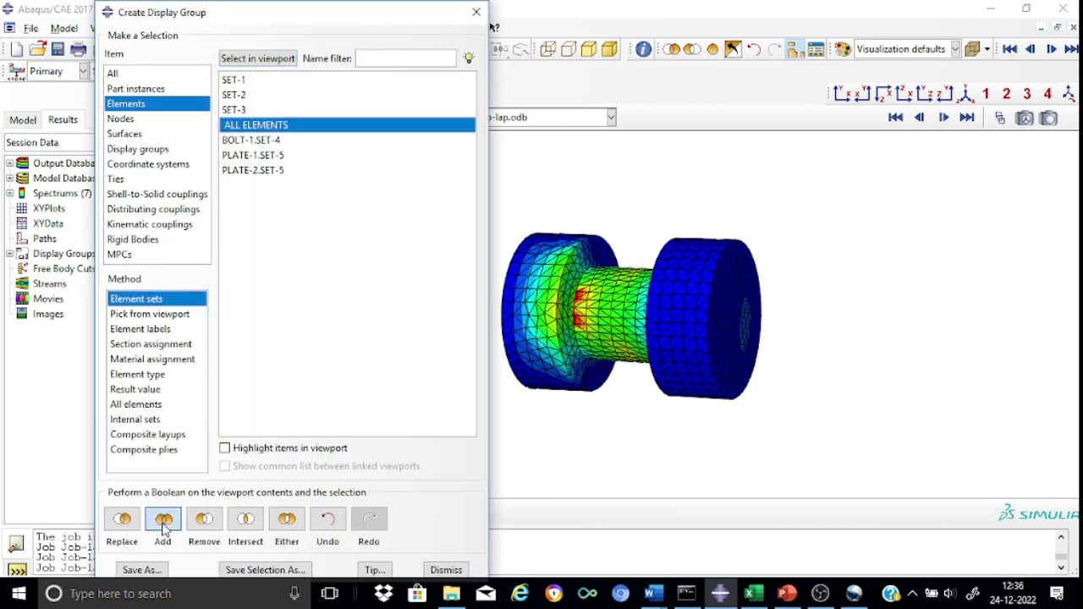
click(475, 13)
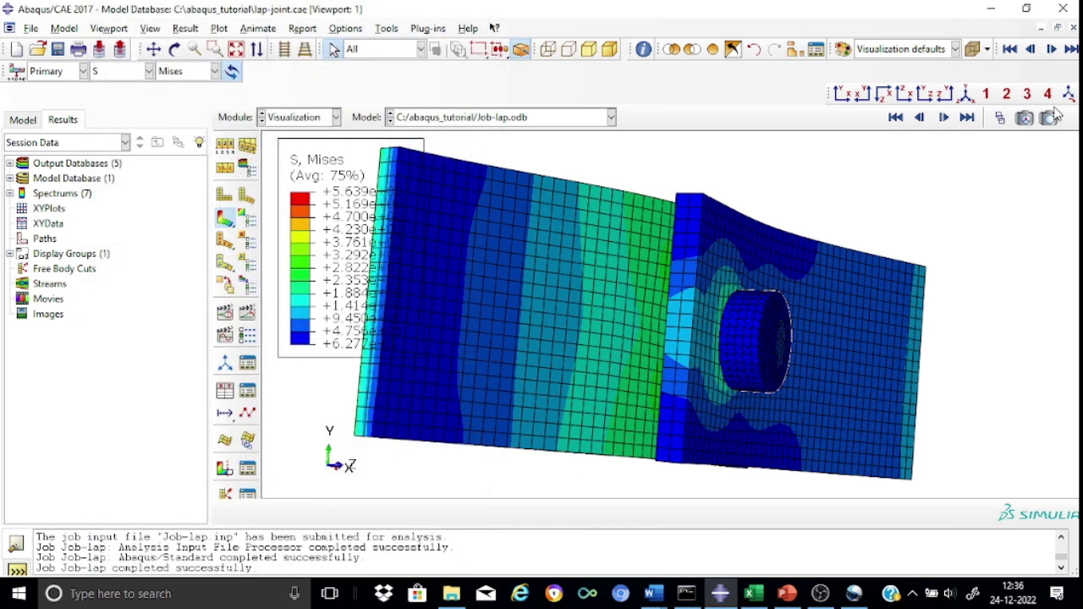
click(969, 95)
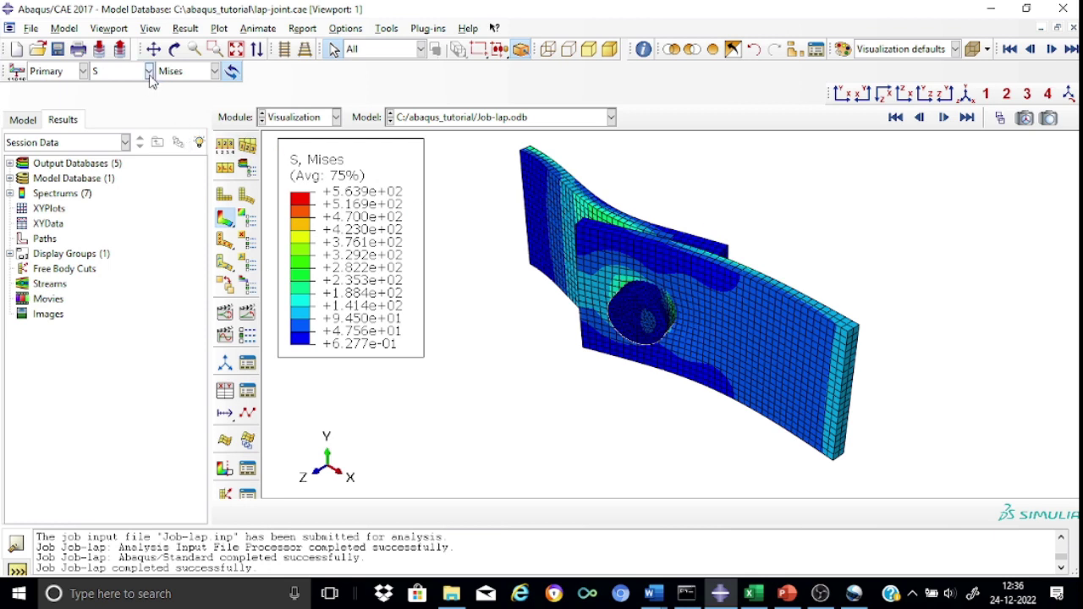
- Plot the contact pressure CPRESS as the primary variable and show only feature edges on the joint
click(149, 71)
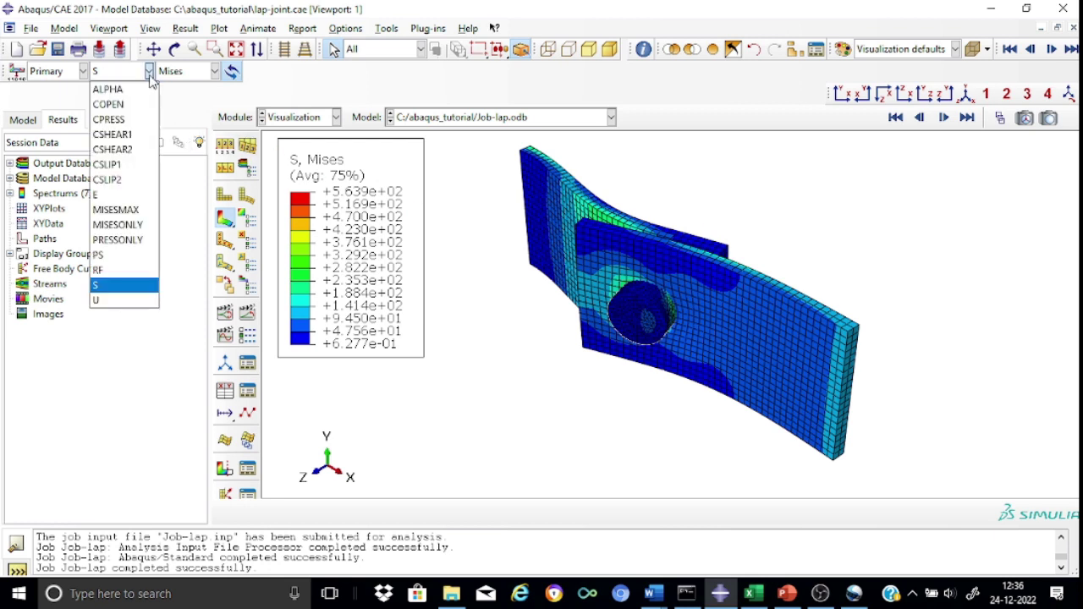
click(127, 122)
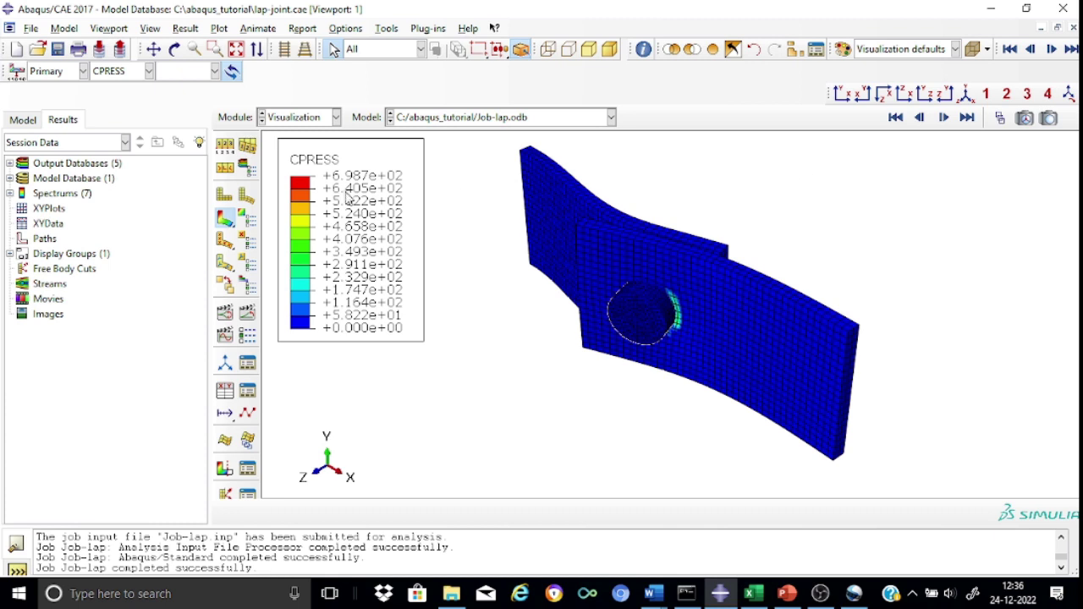
click(225, 148)
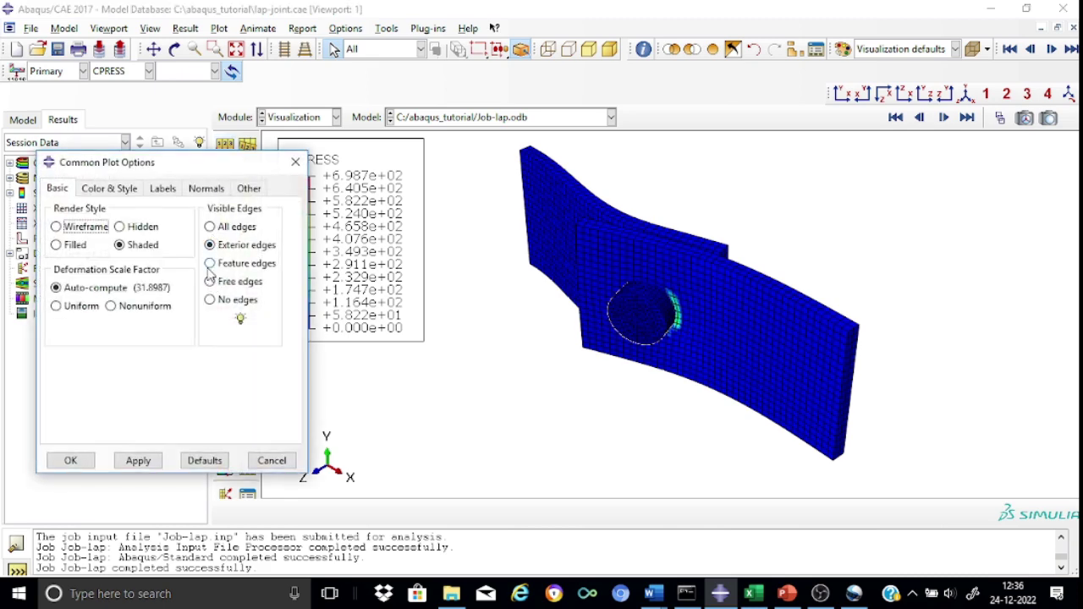
click(210, 264)
click(138, 461)
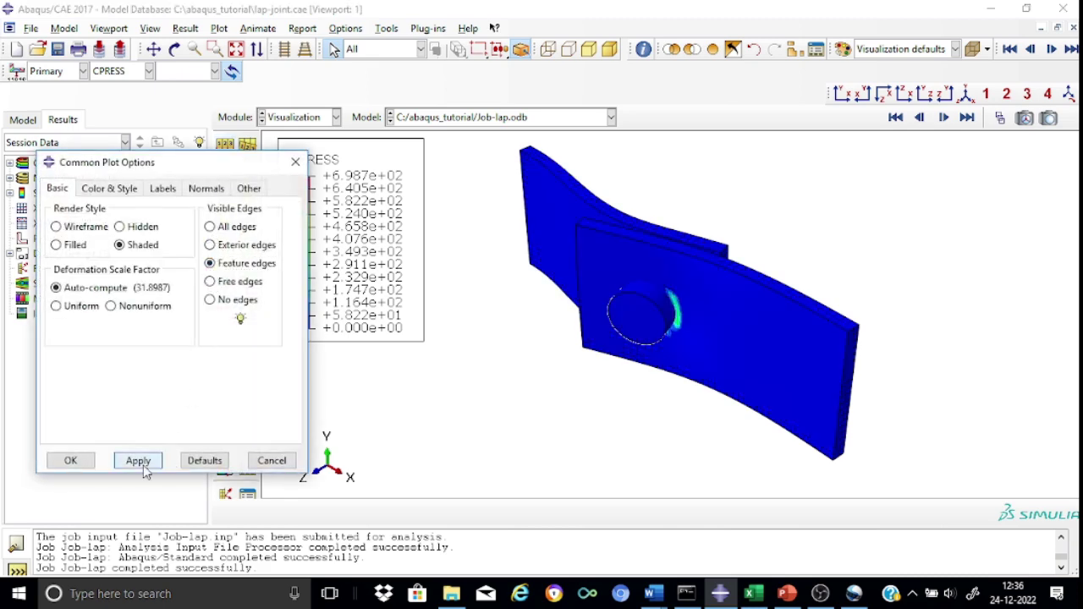
click(72, 462)
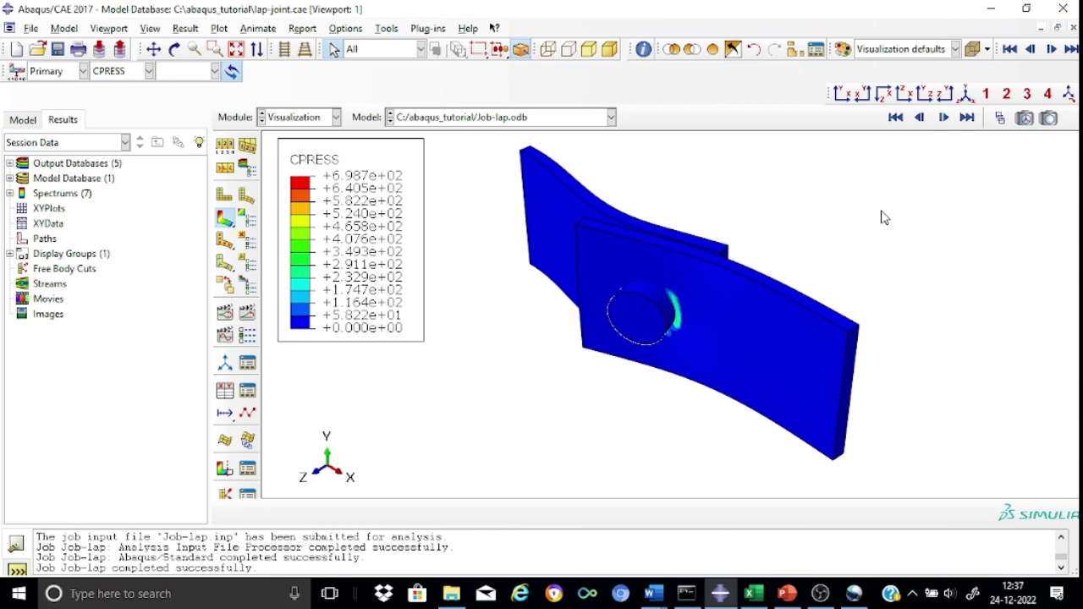
- Remove the BOLT-1.SET-4 and PLATE-1.SET-5 element sets from the displayed model and inspect the contact pressure around the remaining plate's hole
click(792, 50)
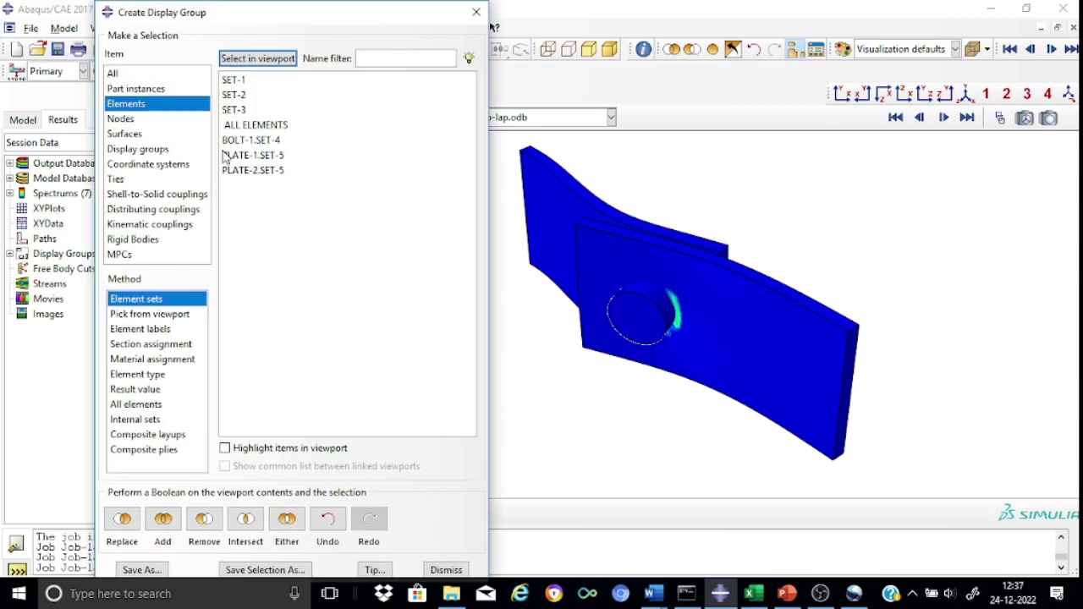
click(240, 141)
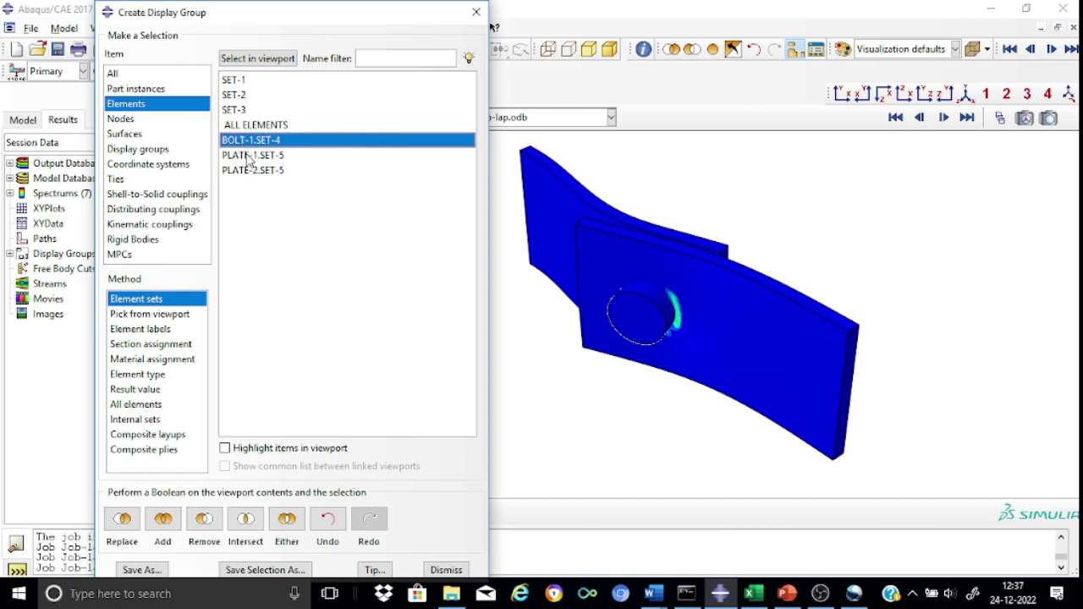
ctrl+click(247, 155)
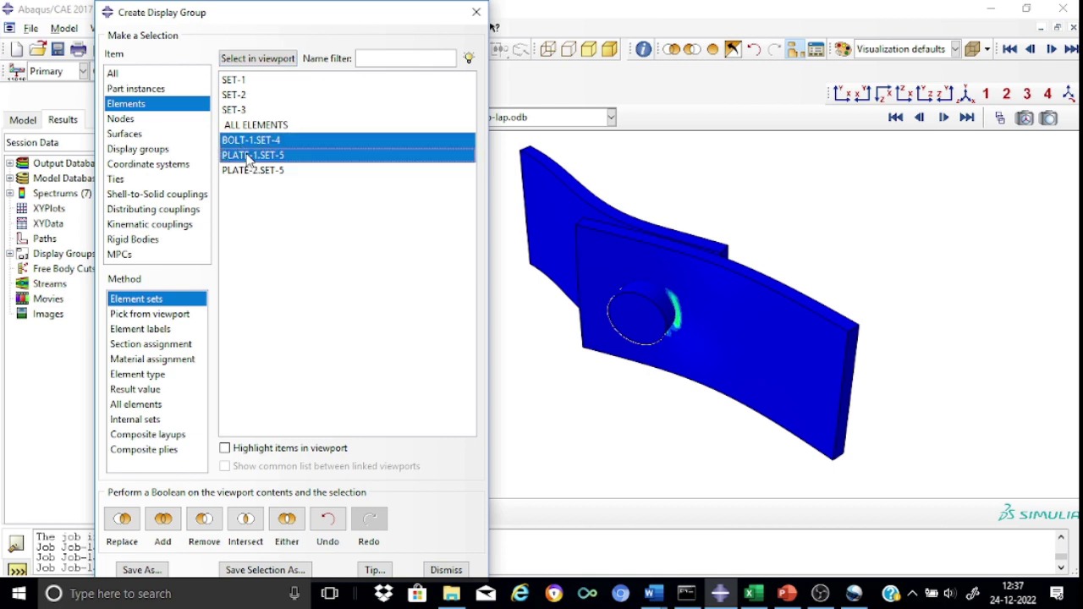
click(201, 525)
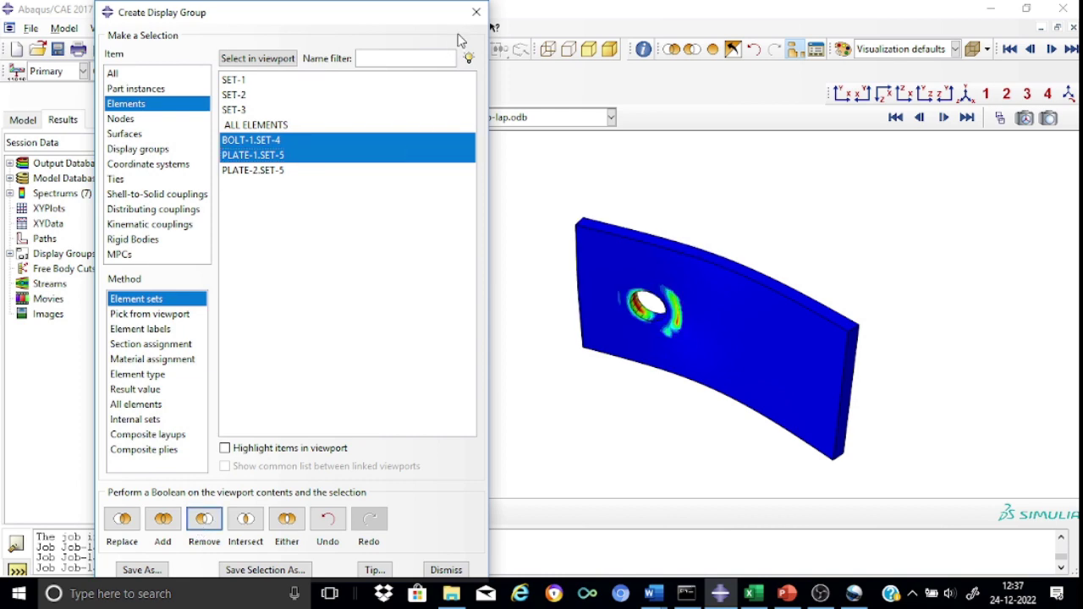
click(476, 12)
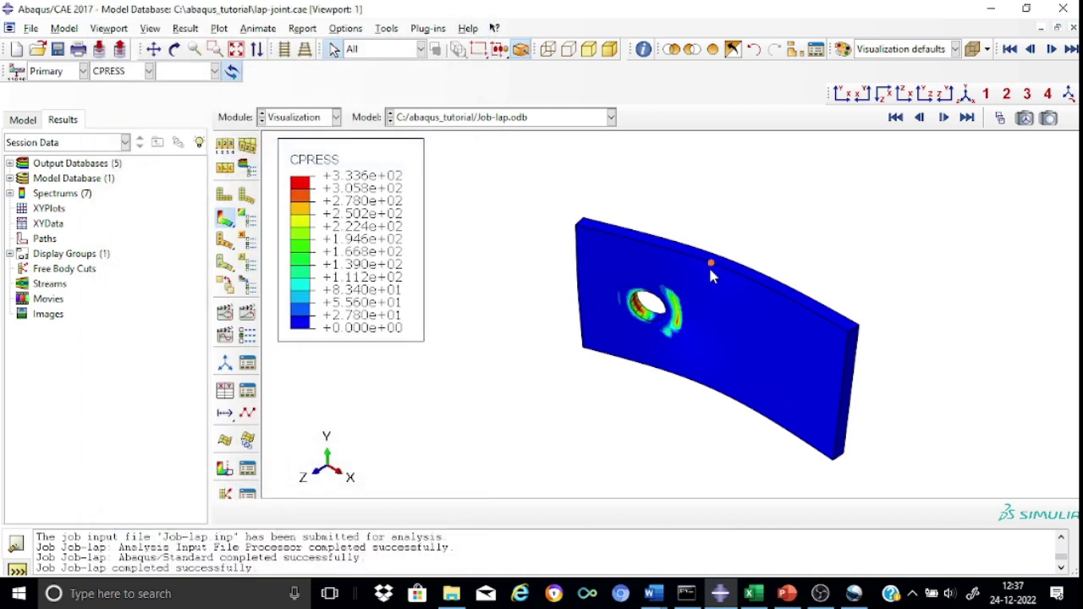
scroll(653, 330, up, 5)
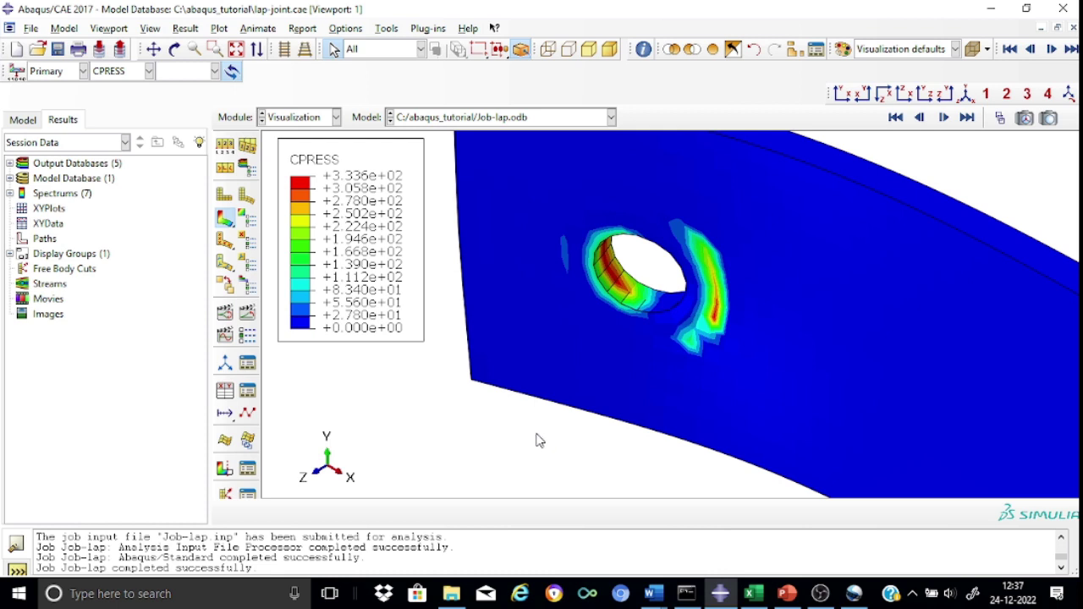
- Add the BOLT-1.SET-4 element set back to the displayed model alongside the plate
click(792, 49)
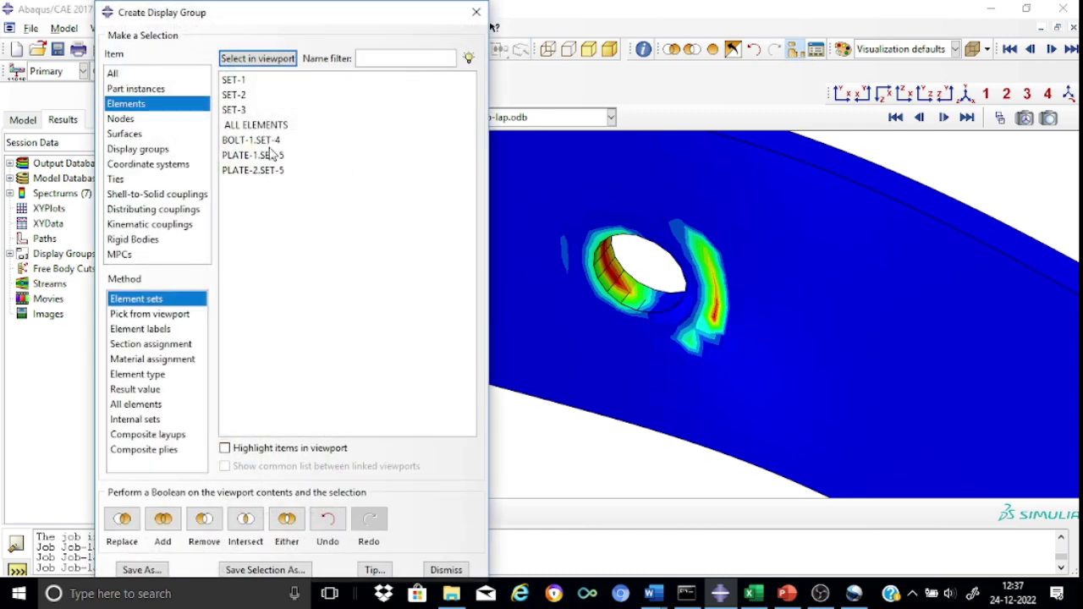
click(263, 144)
click(164, 520)
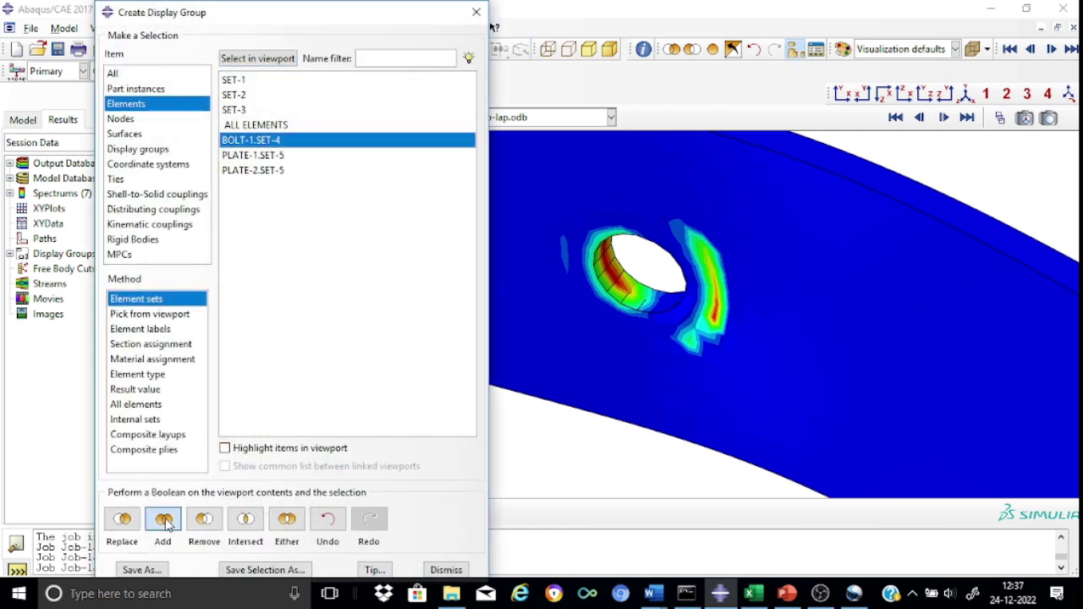
- Remove the PLATE-1.SET-5 and PLATE-2.SET-5 element sets from the displayed model and inspect the contact pressure around the bolt's shank
click(244, 160)
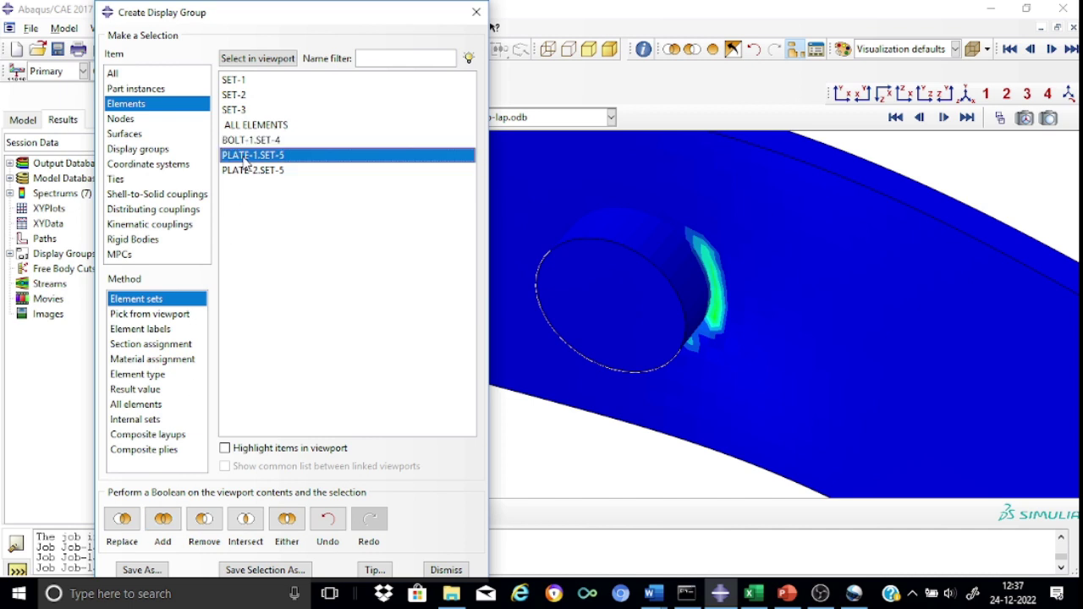
ctrl+click(245, 169)
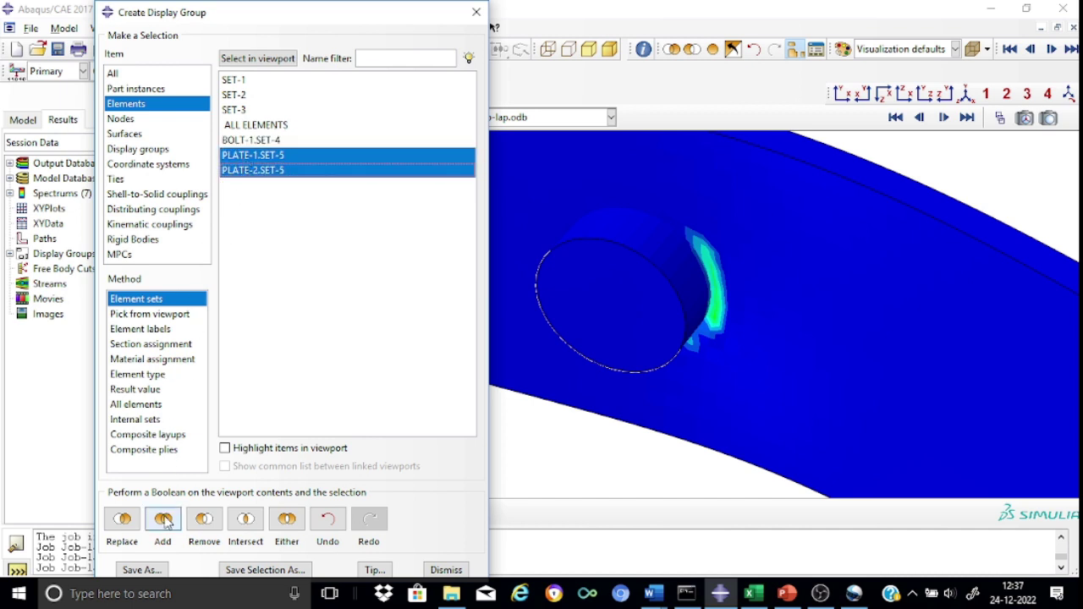
click(203, 522)
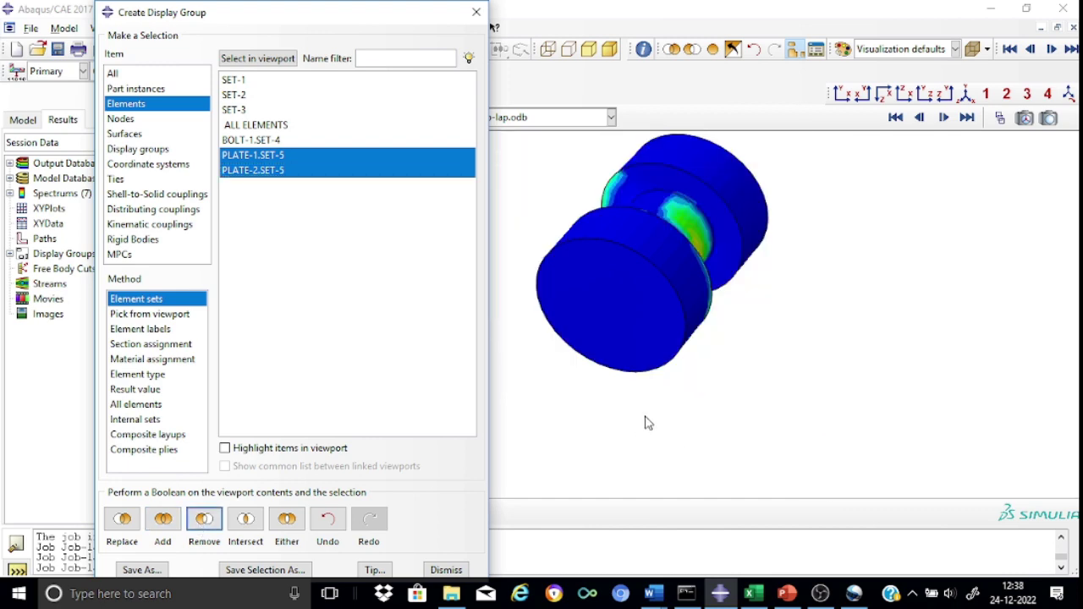
click(476, 13)
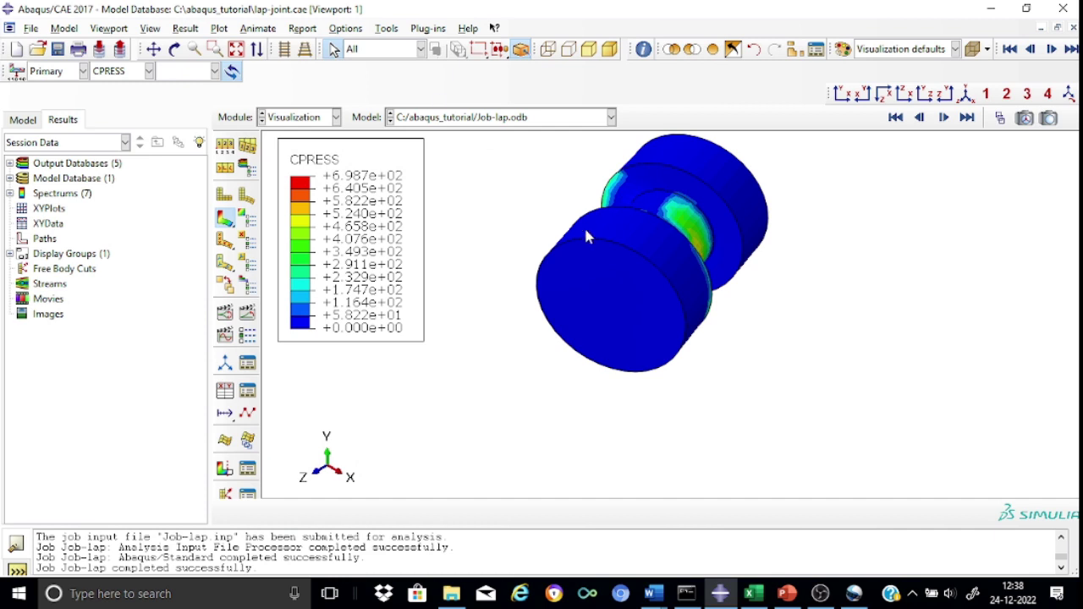
click(174, 48)
drag(609, 345, 795, 363)
mouse_move(668, 346)
mouse_down()
mouse_move(689, 346)
mouse_move(679, 324)
mouse_up()
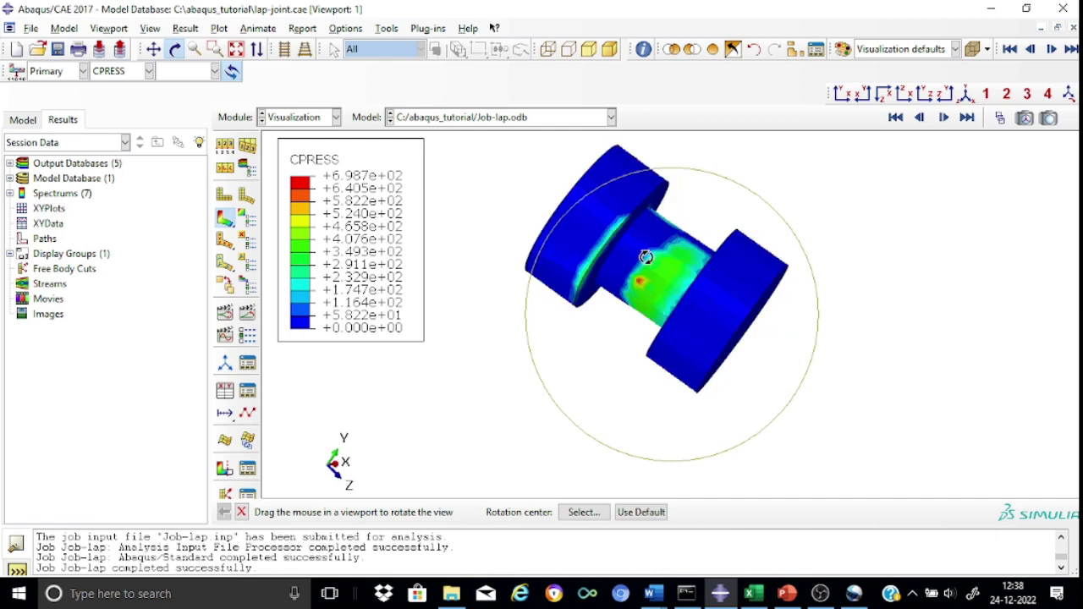